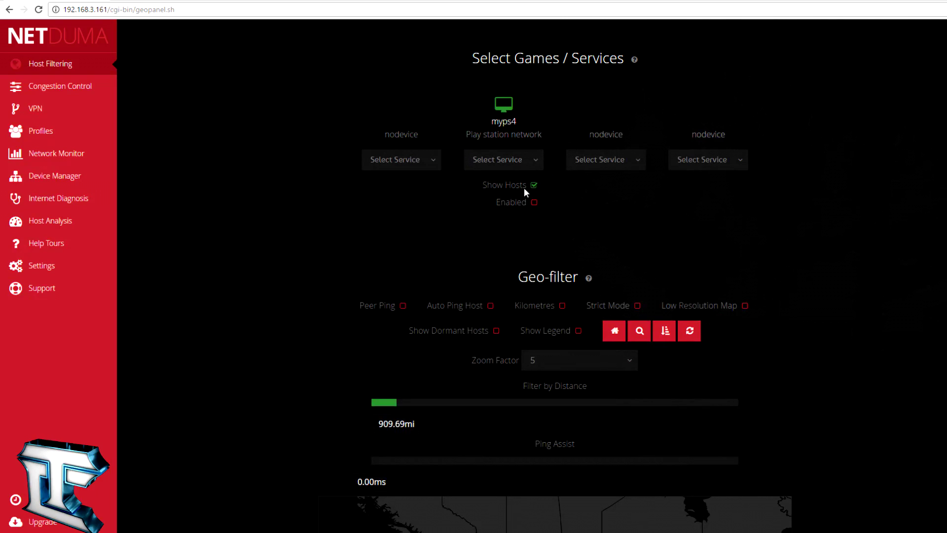
- Try to assign the Play station network service to the myps4 device
{"action": "left_click", "coordinate": [536, 160]}
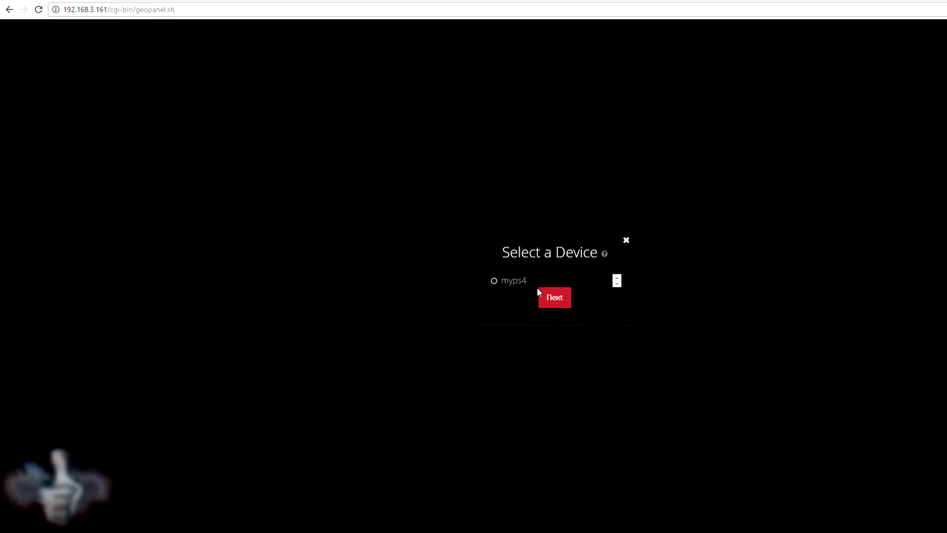
{"action": "left_click", "coordinate": [556, 298]}
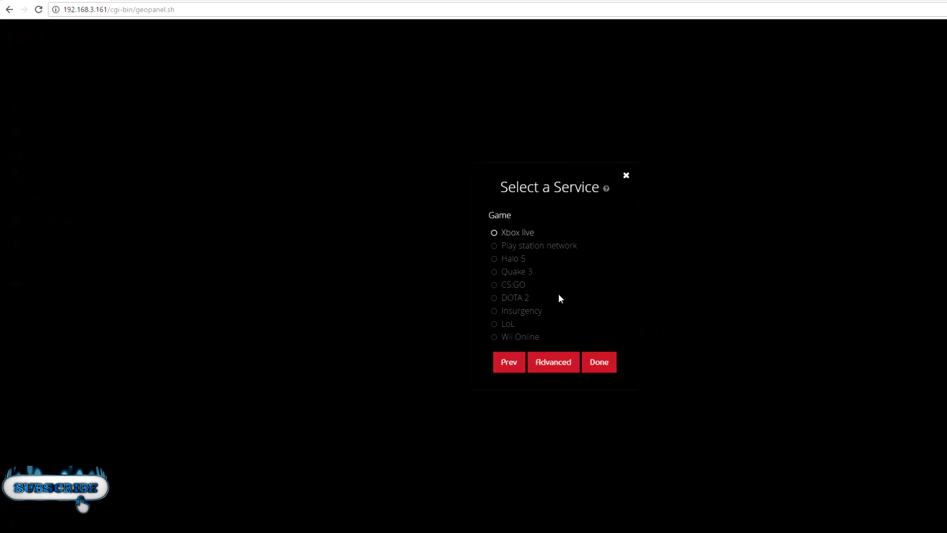
{"action": "left_click", "coordinate": [511, 245]}
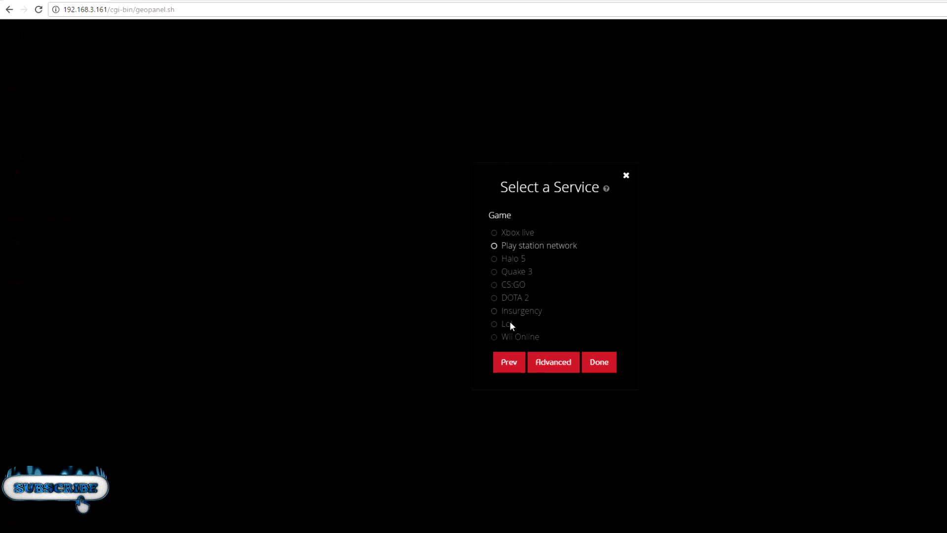
{"action": "left_click", "coordinate": [602, 363]}
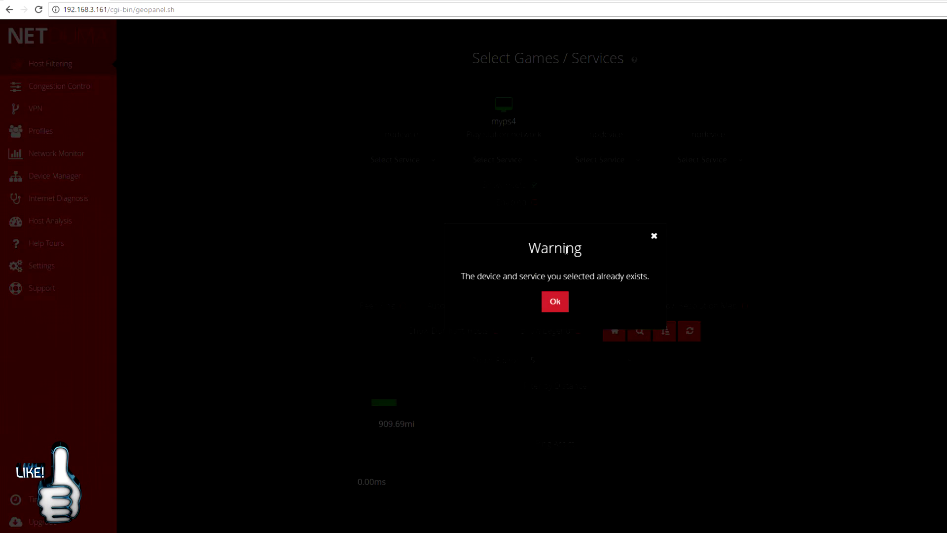
{"action": "left_click", "coordinate": [652, 238]}
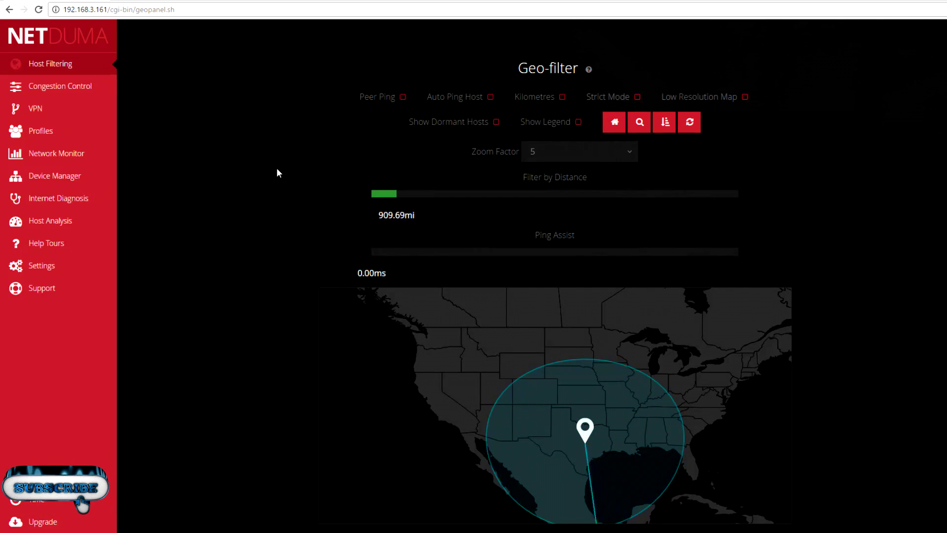
- Set the geo-filter home location in Texas on the map
{"action": "left_click", "coordinate": [613, 123]}
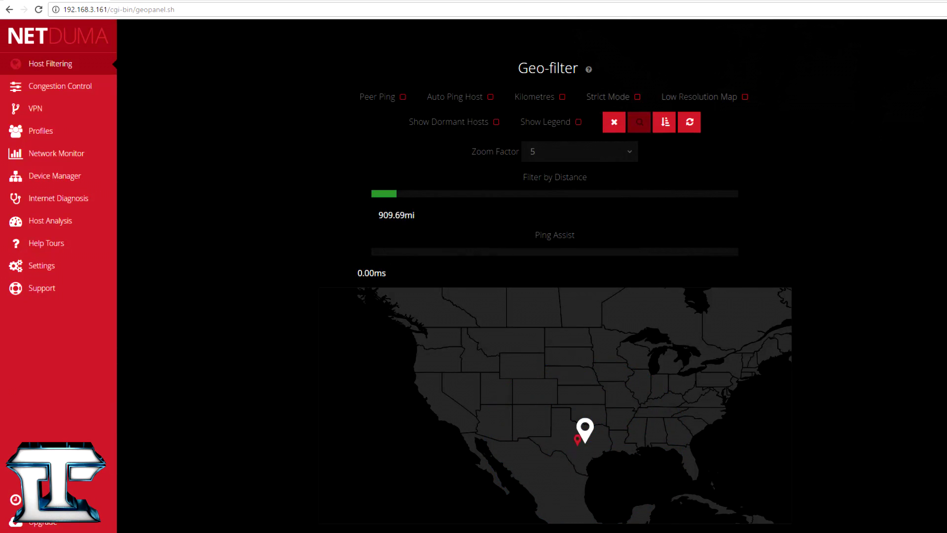
{"action": "left_click", "coordinate": [584, 436]}
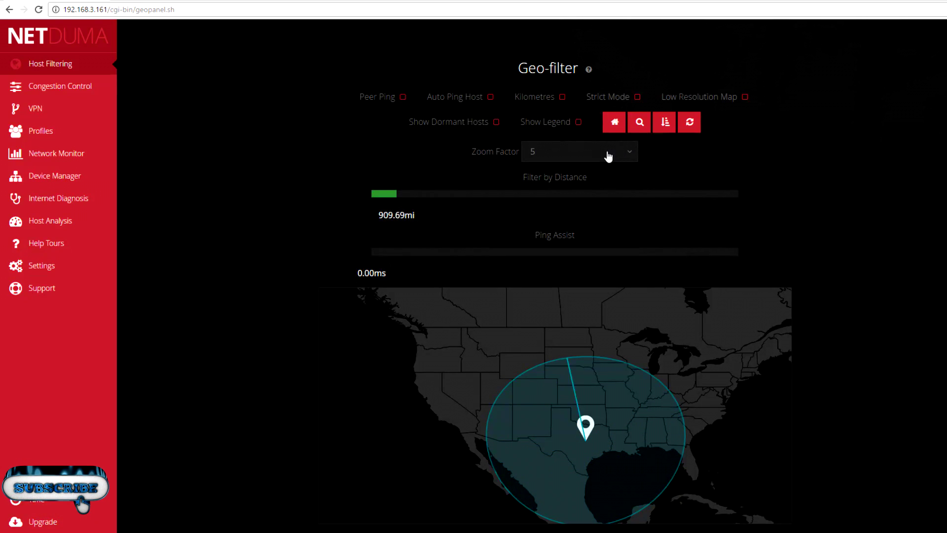
- Zoom the geo-filter map in on North America around the home location, using zoom factor 5
{"action": "left_click", "coordinate": [629, 156]}
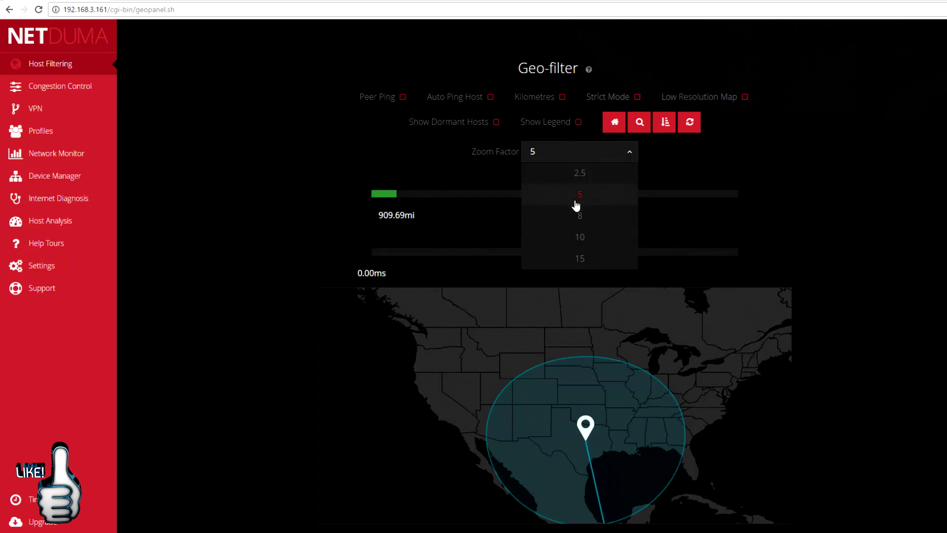
{"action": "left_click", "coordinate": [653, 167]}
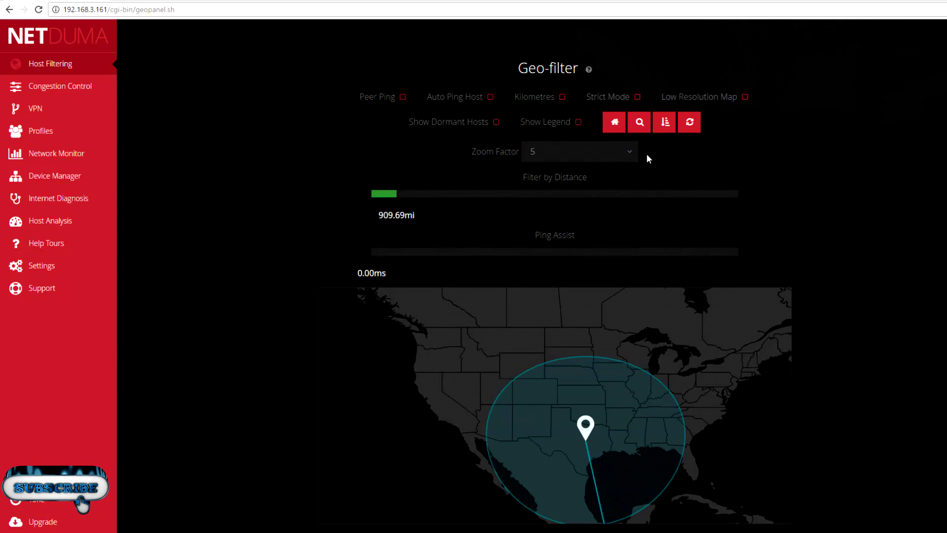
{"action": "left_click", "coordinate": [641, 127]}
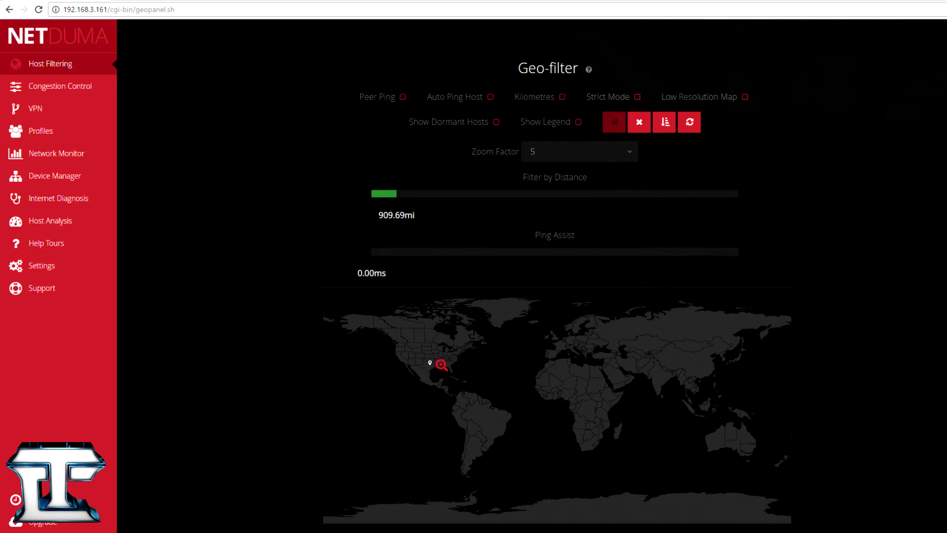
{"action": "left_click", "coordinate": [427, 360]}
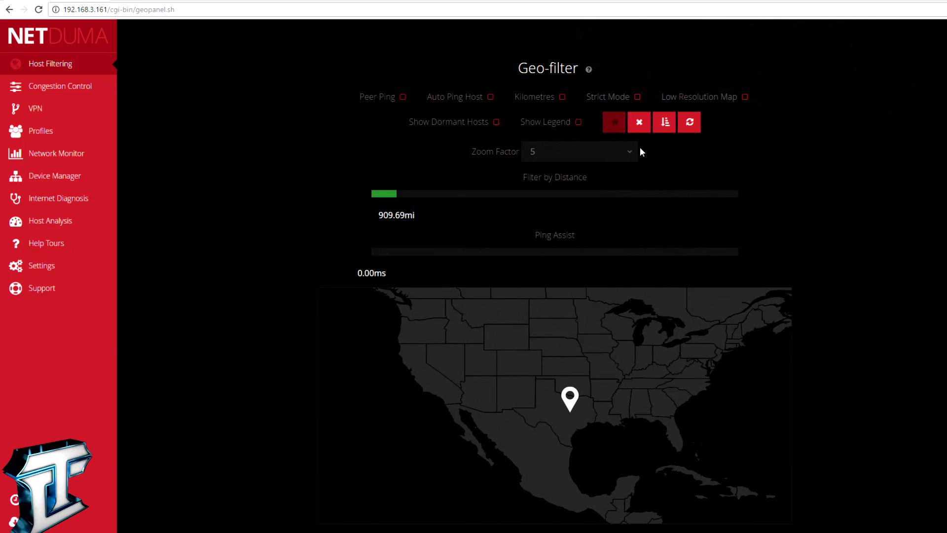
{"action": "left_click", "coordinate": [639, 122]}
- Reduce the geo-filter distance to about 916.5 mi
{"action": "left_click", "coordinate": [670, 124]}
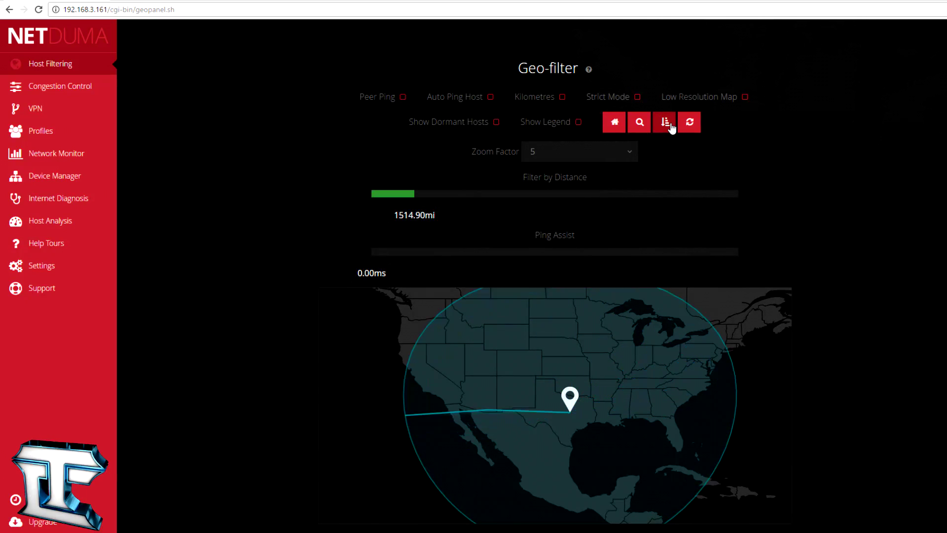
{"action": "left_click", "coordinate": [670, 124]}
{"action": "left_click_drag", "start_coordinate": [429, 214], "coordinate": [410, 221]}
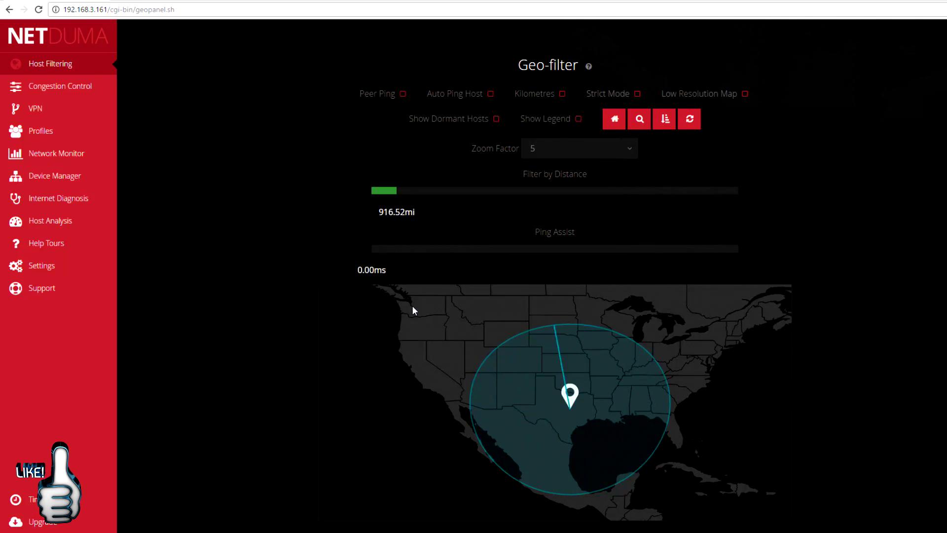
- Review the filter circle on the map and the hosts plotted in the Deny & Allow chart
{"action": "scroll", "coordinate": [408, 370], "scroll_direction": "down", "scroll_amount": 2}
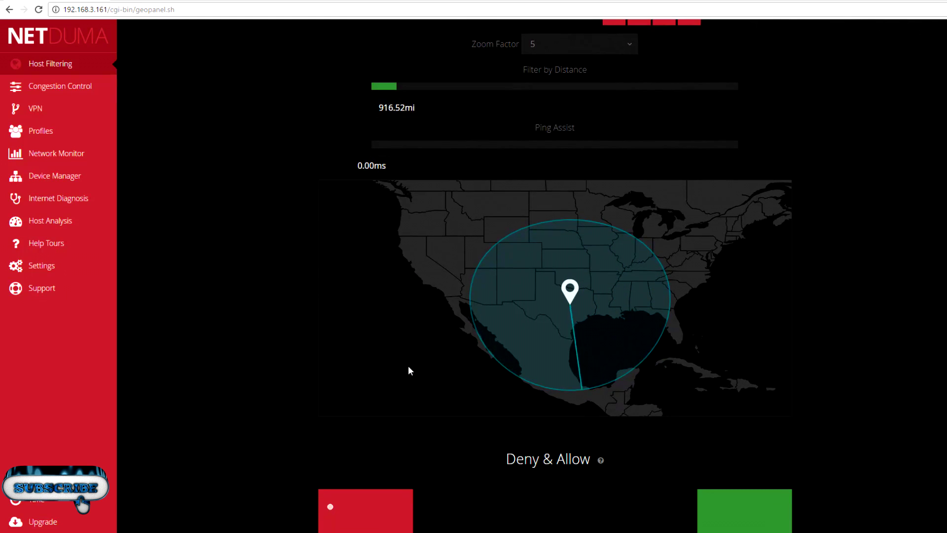
{"action": "scroll", "coordinate": [407, 368], "scroll_direction": "down", "scroll_amount": 4}
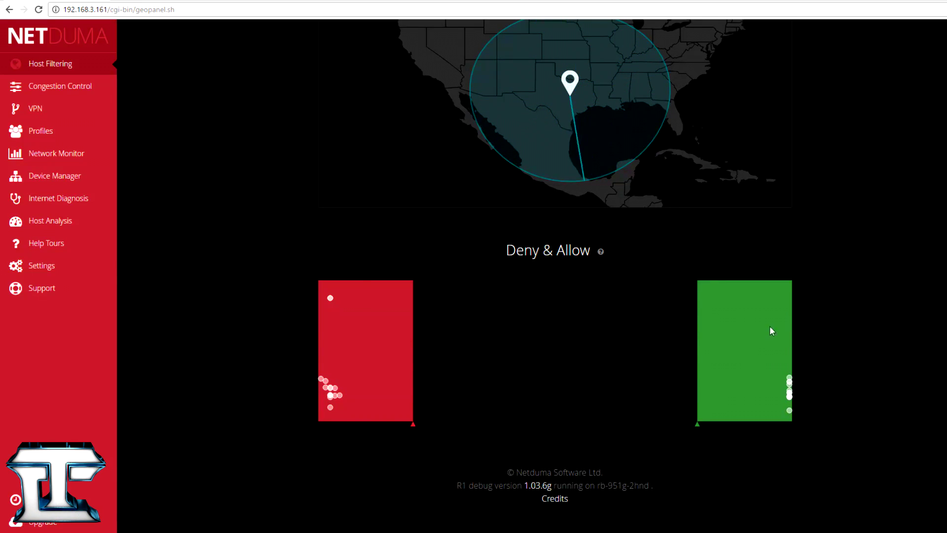
{"action": "scroll", "coordinate": [814, 343], "scroll_direction": "up", "scroll_amount": 5}
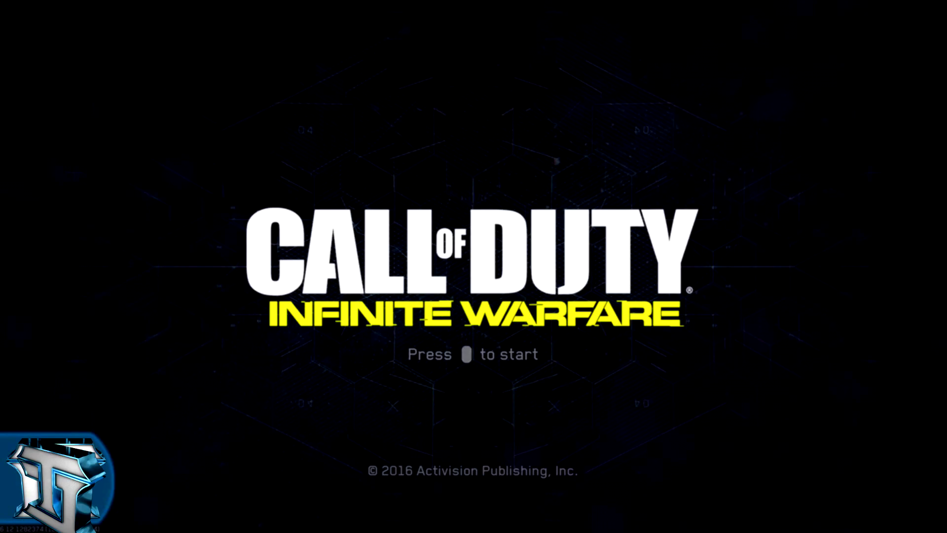
- Switch to Call of Duty: Infinite Warfare and enter Public Match in multiplayer
{"action": "key", "text": "Down"}
{"action": "key", "text": "Return"}
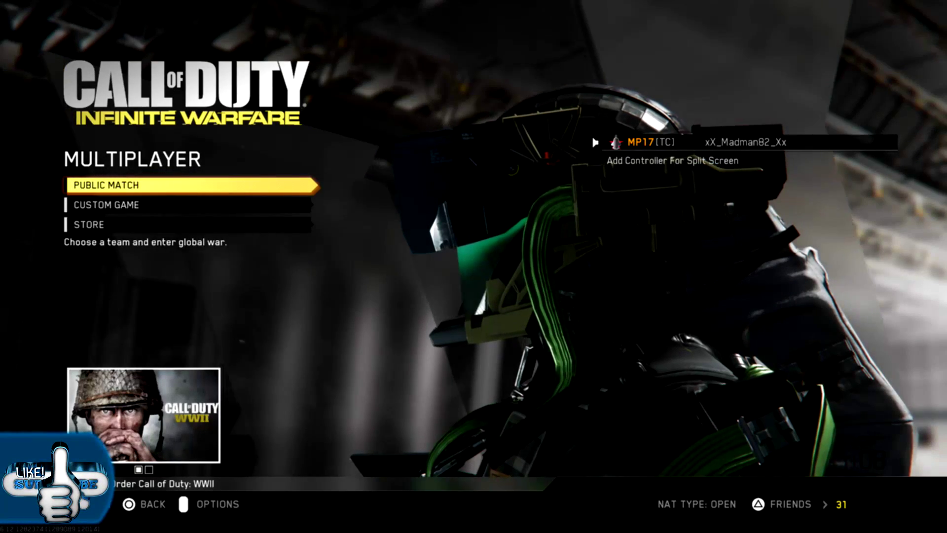
{"action": "key", "text": "Return"}
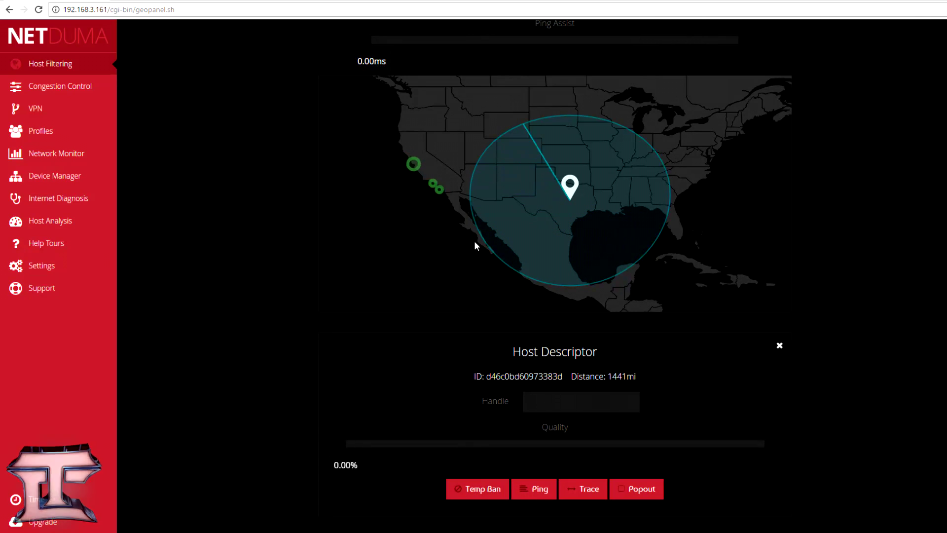
- Select a host on the west coast of the map, try quality ratings of 6% and 100%, and return the rating to 0%
{"action": "left_click", "coordinate": [433, 183]}
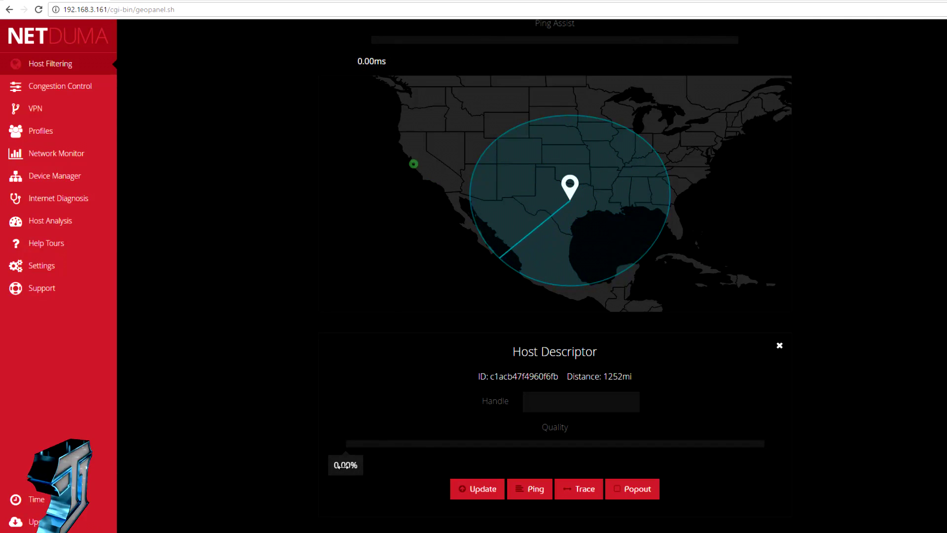
{"action": "left_click_drag", "start_coordinate": [340, 465], "coordinate": [374, 476]}
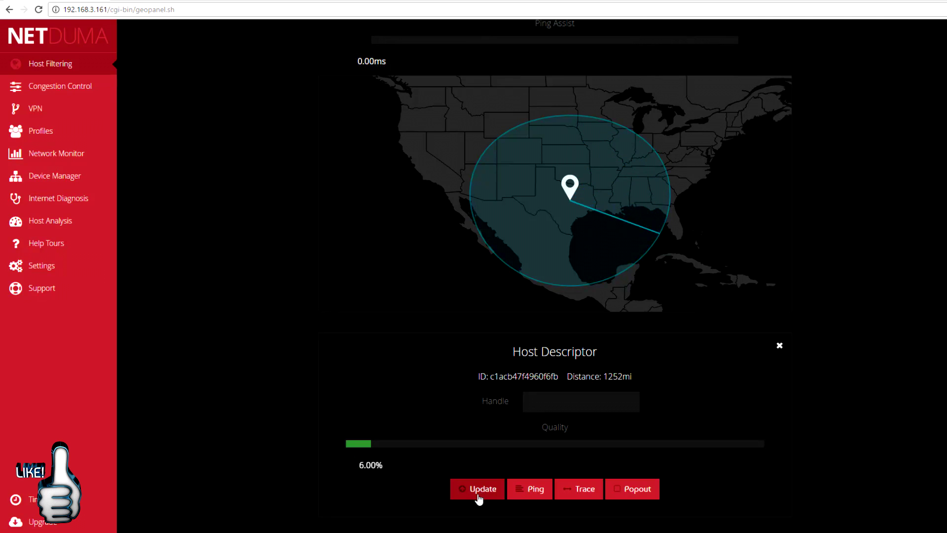
{"action": "left_click_drag", "start_coordinate": [373, 470], "coordinate": [851, 441]}
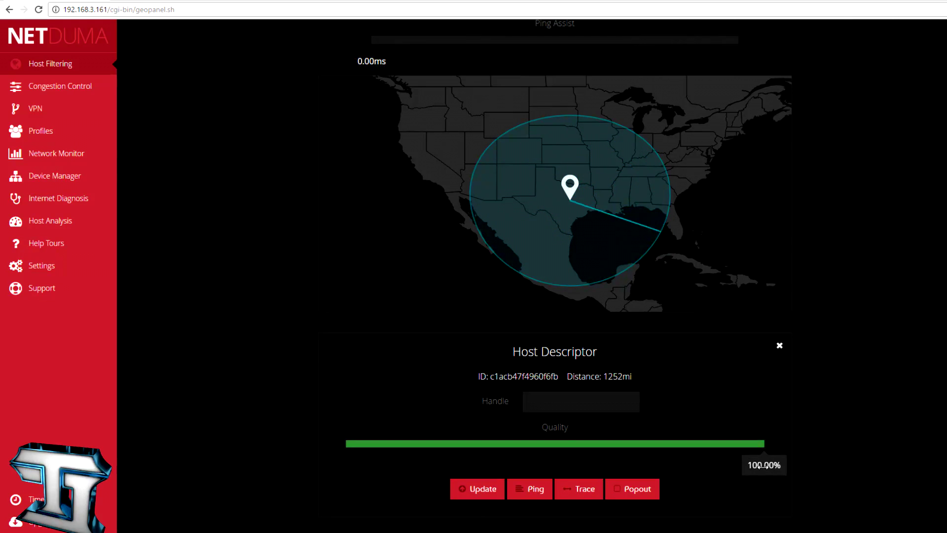
{"action": "left_click_drag", "start_coordinate": [761, 465], "coordinate": [312, 484]}
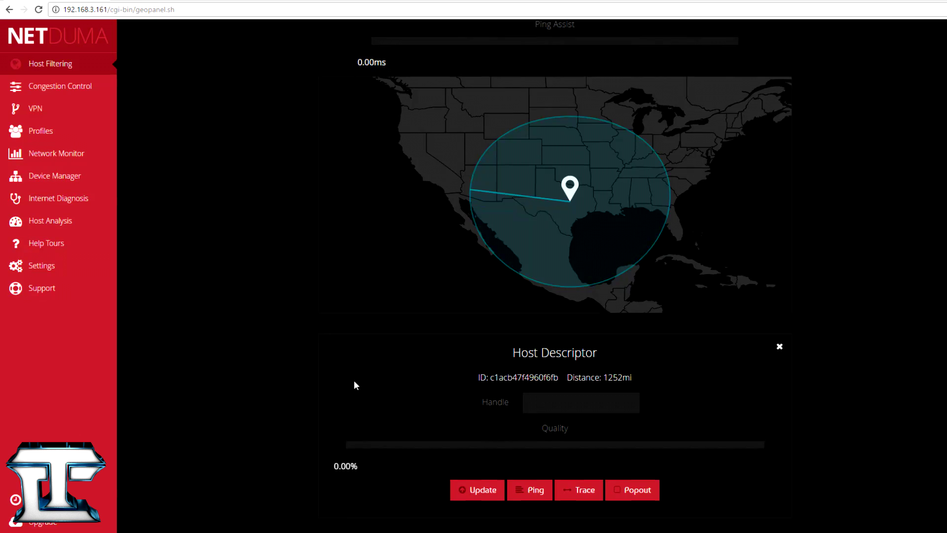
- Examine the host details, the geo-filter map and options, and the service's Enabled setting for the myps4 device
{"action": "scroll", "coordinate": [355, 384], "scroll_direction": "up", "scroll_amount": 6}
{"action": "scroll", "coordinate": [355, 385], "scroll_direction": "down", "scroll_amount": 3}
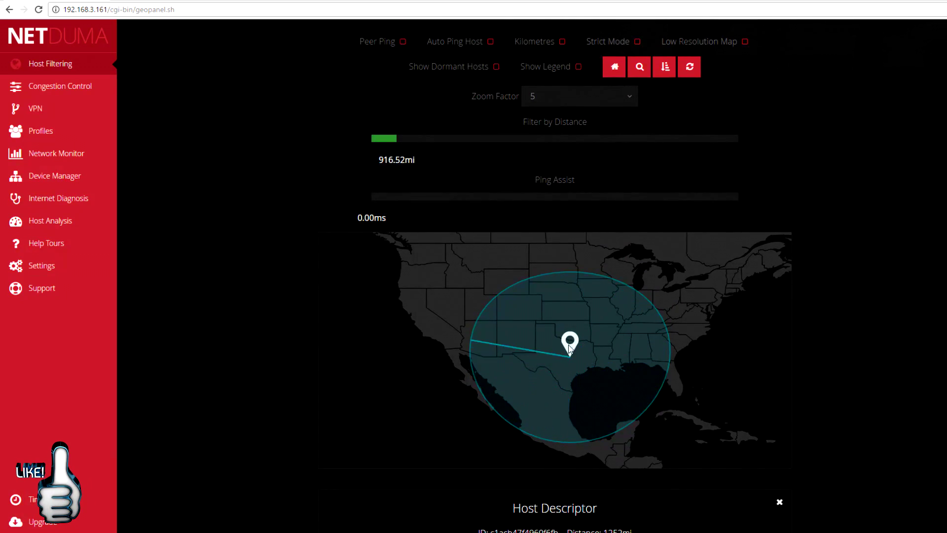
{"action": "scroll", "coordinate": [358, 273], "scroll_direction": "down", "scroll_amount": 3}
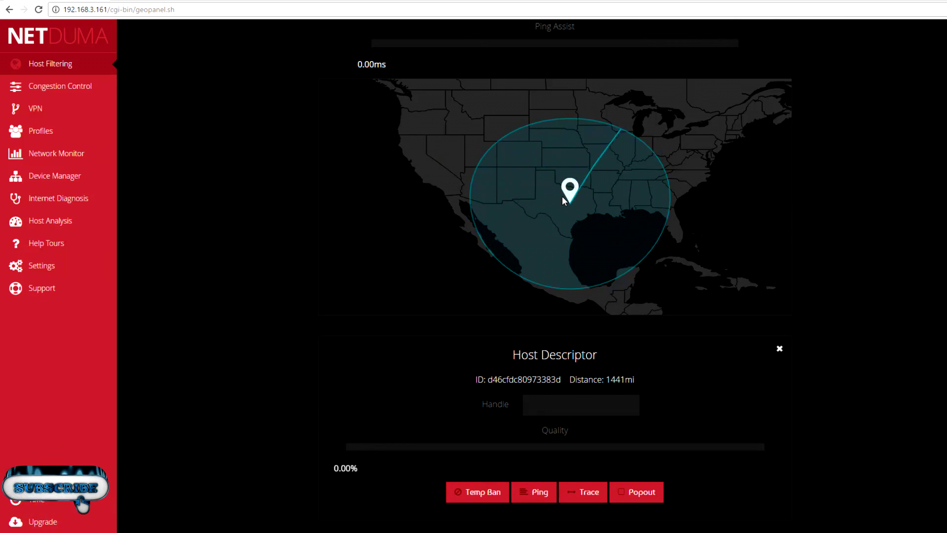
{"action": "scroll", "coordinate": [563, 196], "scroll_direction": "up", "scroll_amount": 6}
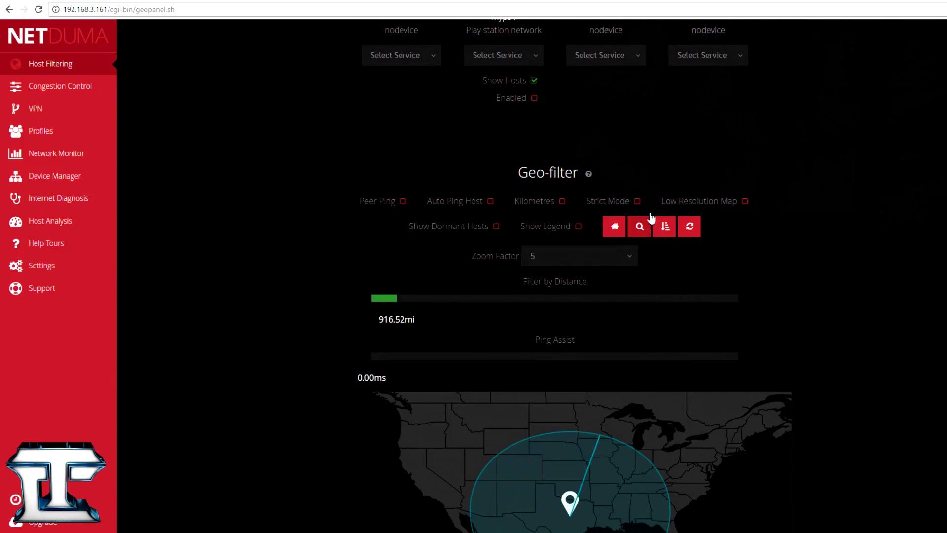
{"action": "scroll", "coordinate": [400, 277], "scroll_direction": "down", "scroll_amount": 5}
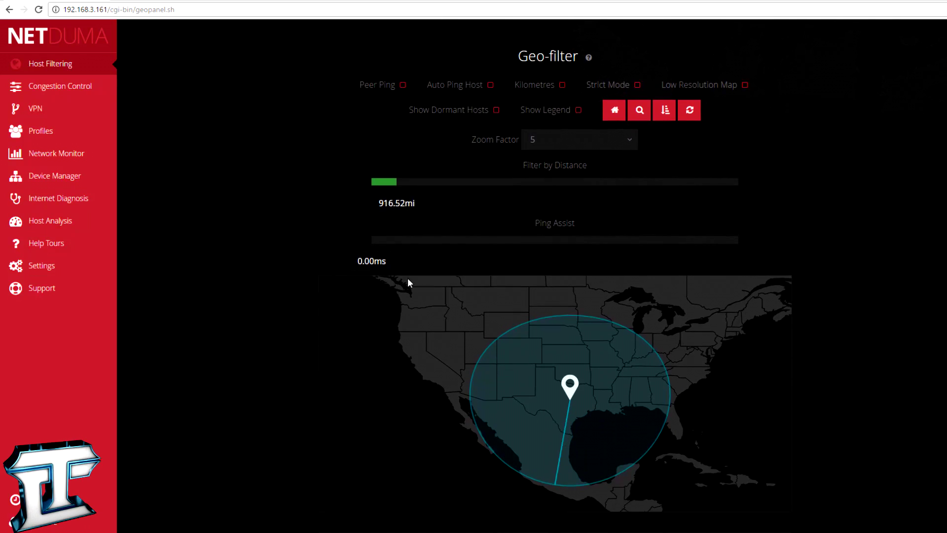
{"action": "scroll", "coordinate": [468, 312], "scroll_direction": "down", "scroll_amount": 1}
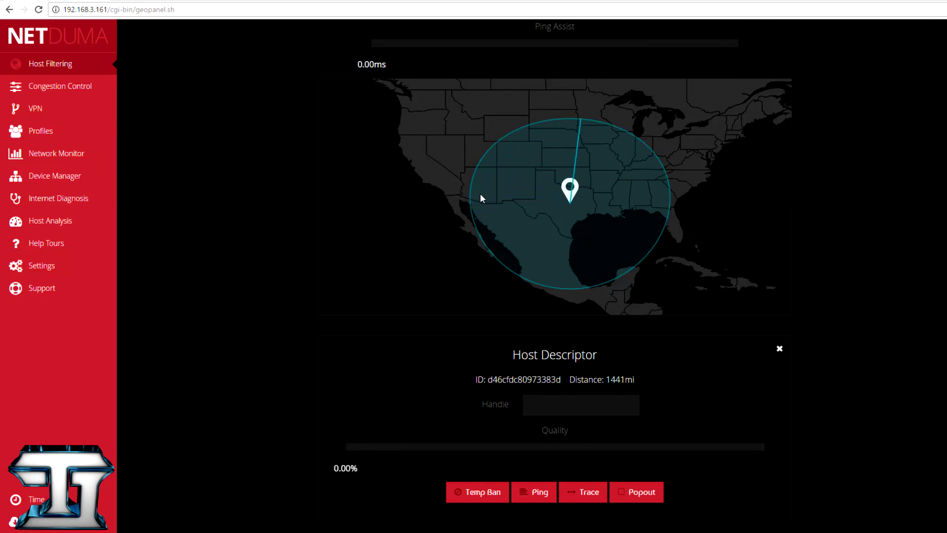
{"action": "scroll", "coordinate": [482, 198], "scroll_direction": "up", "scroll_amount": 3}
{"action": "scroll", "coordinate": [483, 198], "scroll_direction": "up", "scroll_amount": 6}
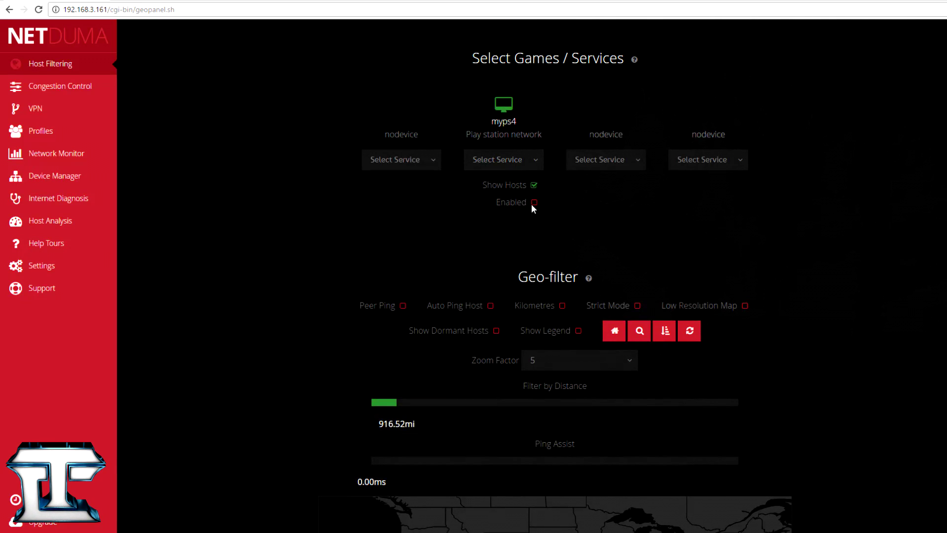
{"action": "scroll", "coordinate": [437, 252], "scroll_direction": "down", "scroll_amount": 6}
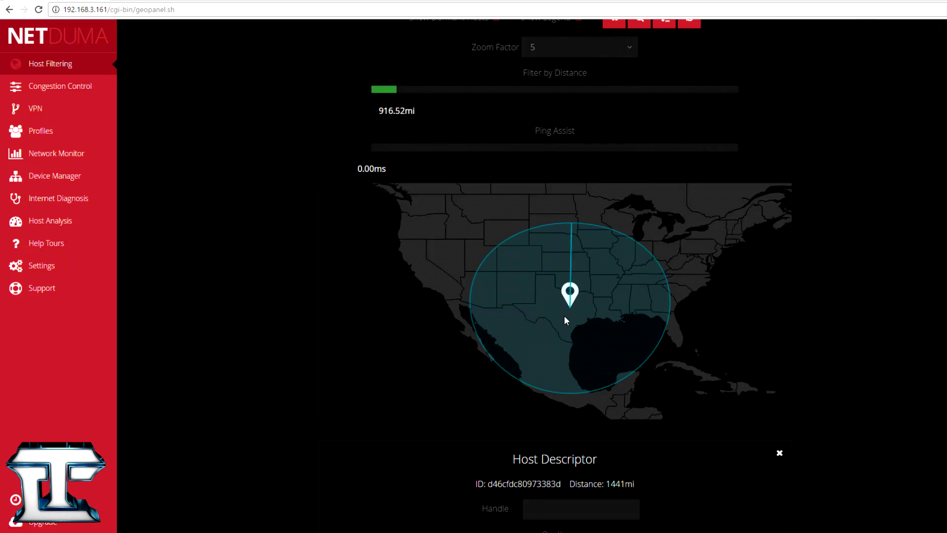
{"action": "scroll", "coordinate": [509, 240], "scroll_direction": "up", "scroll_amount": 3}
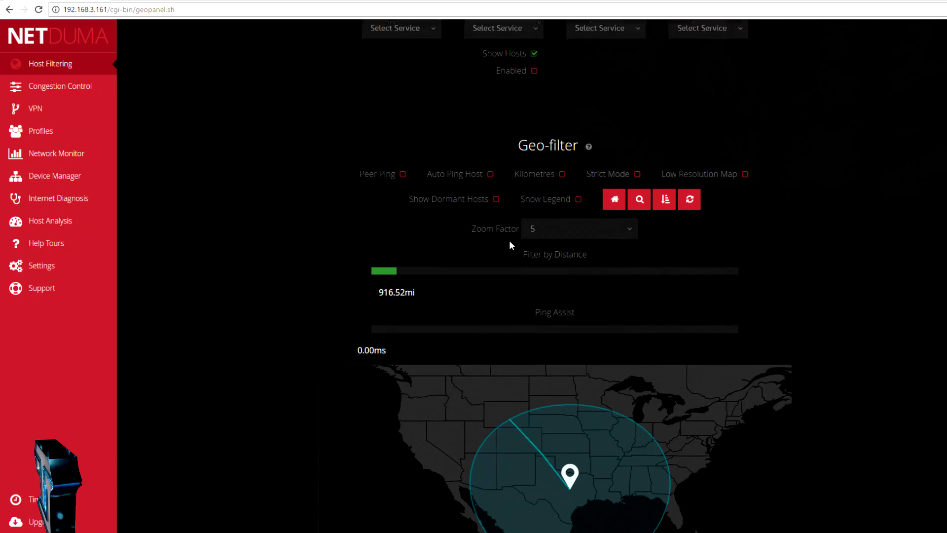
- Set the geo-filter's Ping Assist to 0 ms
{"action": "scroll", "coordinate": [509, 241], "scroll_direction": "down", "scroll_amount": 1}
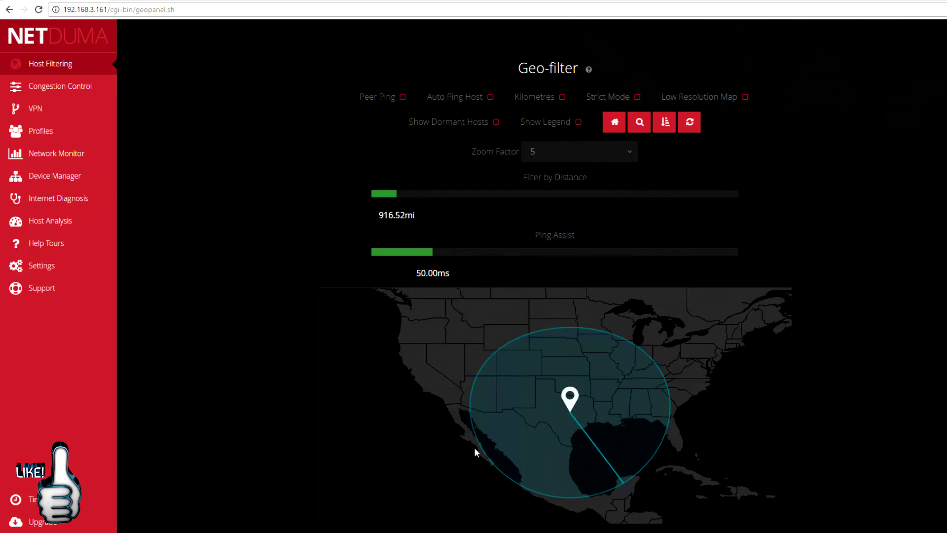
{"action": "left_click_drag", "start_coordinate": [432, 273], "coordinate": [247, 302]}
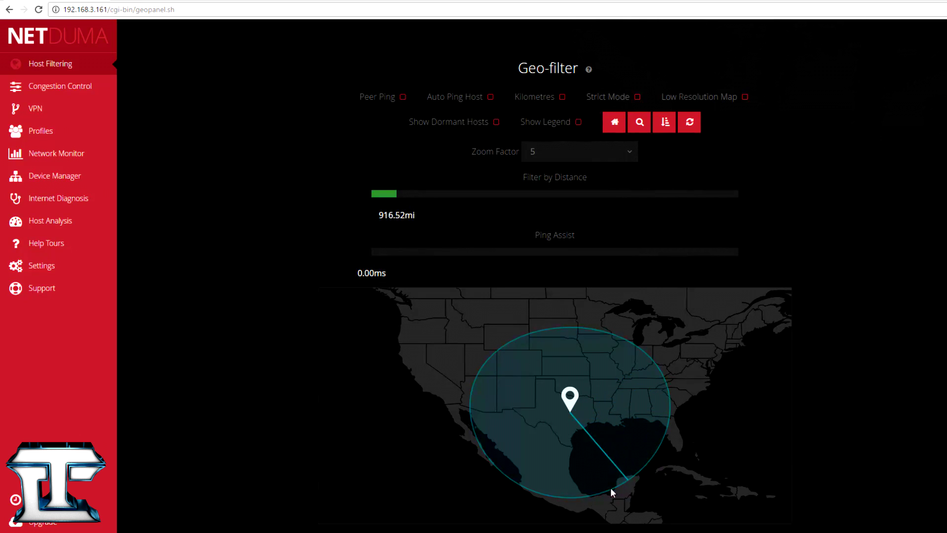
{"action": "scroll", "coordinate": [229, 202], "scroll_direction": "up", "scroll_amount": 4}
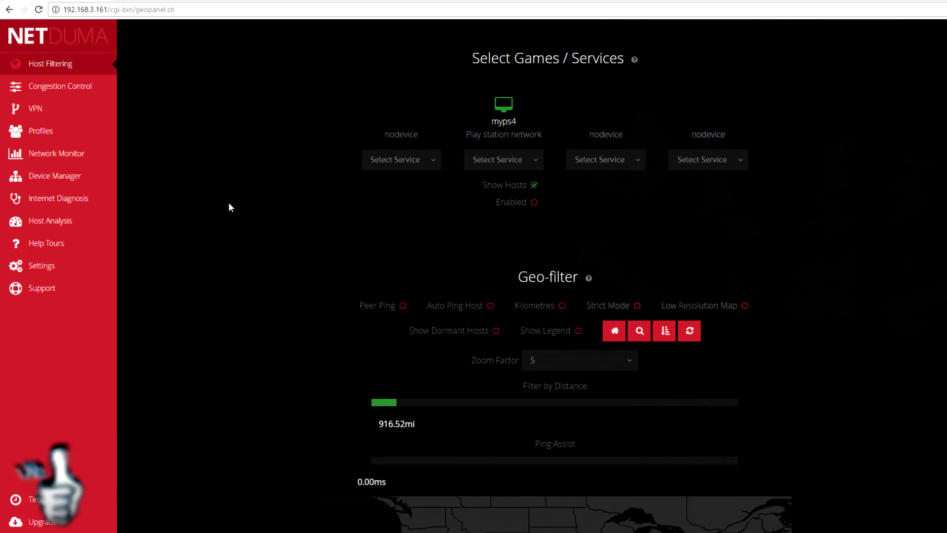
- Set the Anti-flood download and upload caps in Congestion Control to 70% each
{"action": "left_click", "coordinate": [57, 85]}
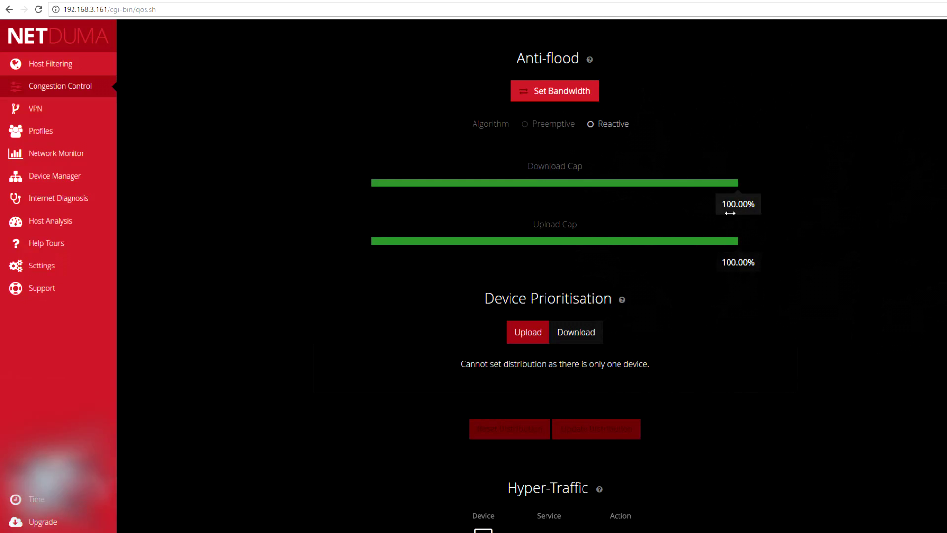
{"action": "left_click_drag", "start_coordinate": [736, 204], "coordinate": [626, 235]}
{"action": "left_click_drag", "start_coordinate": [736, 262], "coordinate": [616, 279]}
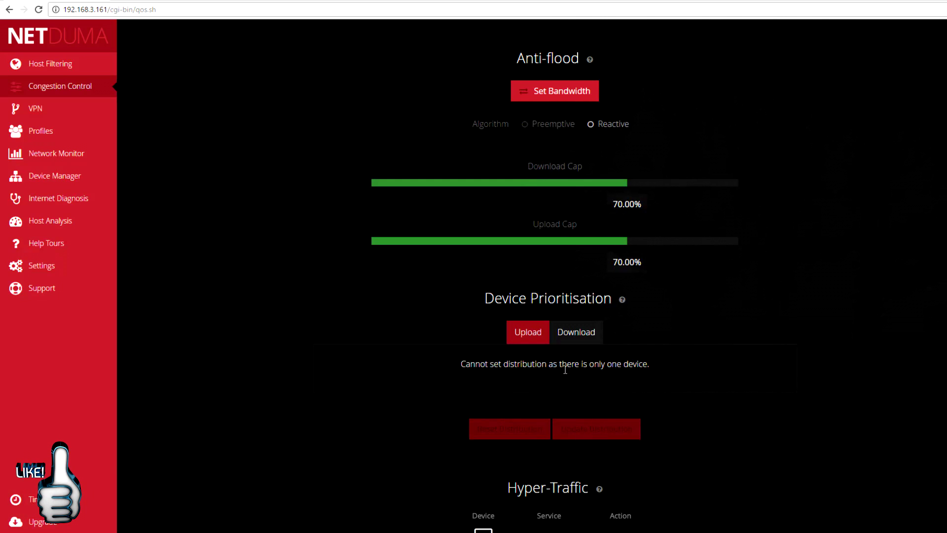
- Compare the Upload and Download views of Device Prioritisation, ending on Upload
{"action": "left_click", "coordinate": [575, 332]}
{"action": "left_click", "coordinate": [528, 339]}
{"action": "left_click", "coordinate": [575, 332]}
{"action": "left_click", "coordinate": [534, 340]}
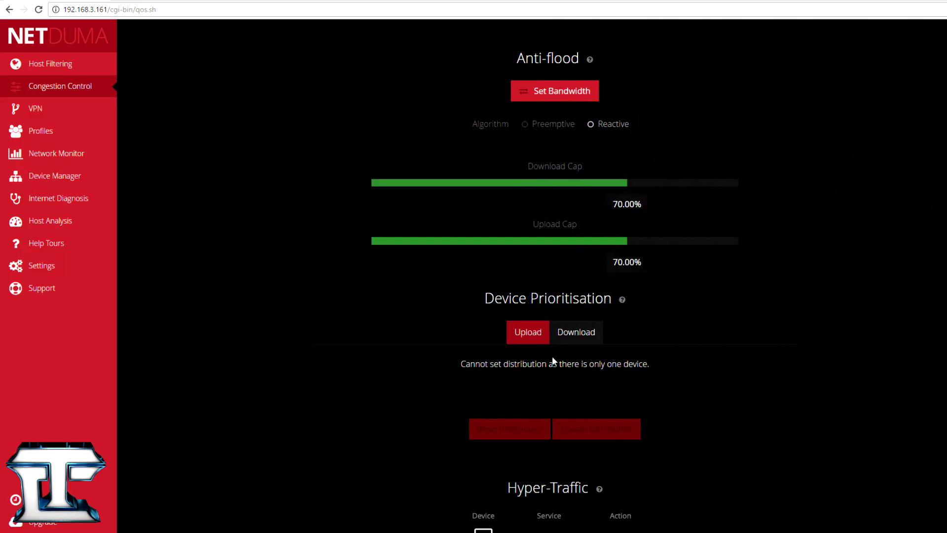
- Review the Hyper-Traffic services listed for the myps4 device and read the Hyper-Traffic help note
{"action": "scroll", "coordinate": [562, 378], "scroll_direction": "down", "scroll_amount": 1}
{"action": "scroll", "coordinate": [562, 378], "scroll_direction": "down", "scroll_amount": 5}
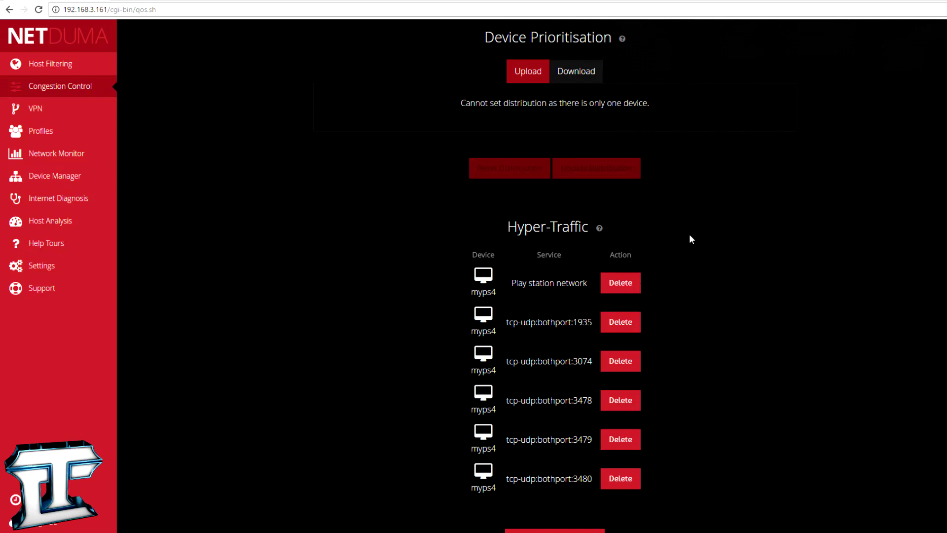
{"action": "scroll", "coordinate": [454, 240], "scroll_direction": "down", "scroll_amount": 2}
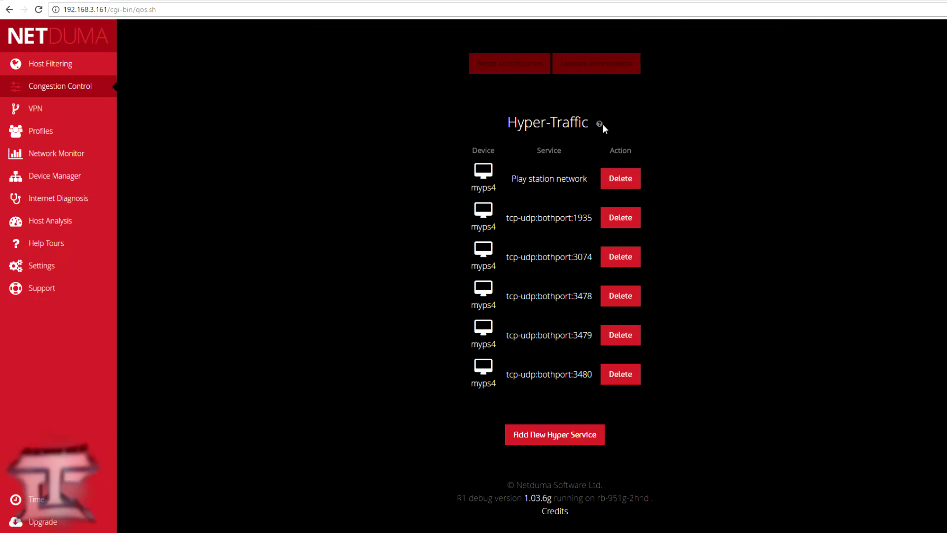
{"action": "mouse_move", "coordinate": [601, 130]}
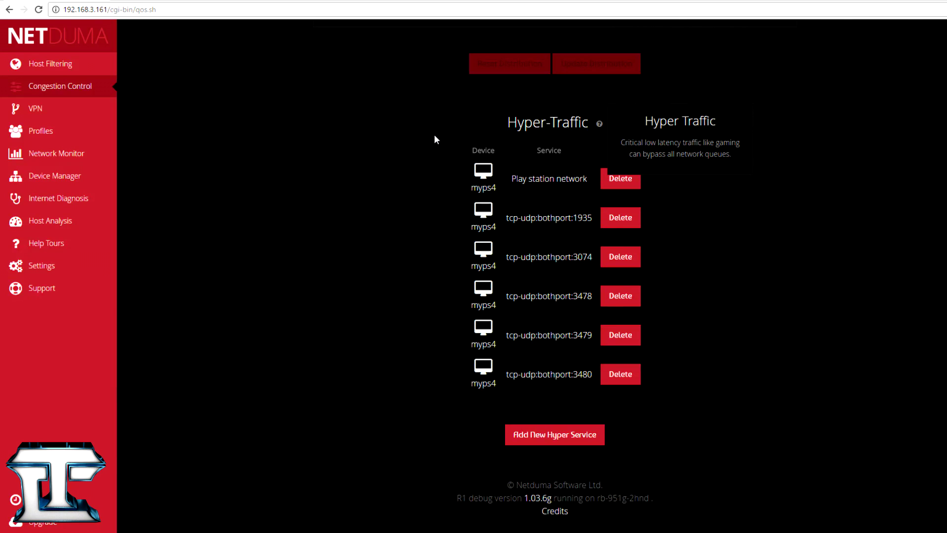
{"action": "scroll", "coordinate": [377, 194], "scroll_direction": "up", "scroll_amount": 4}
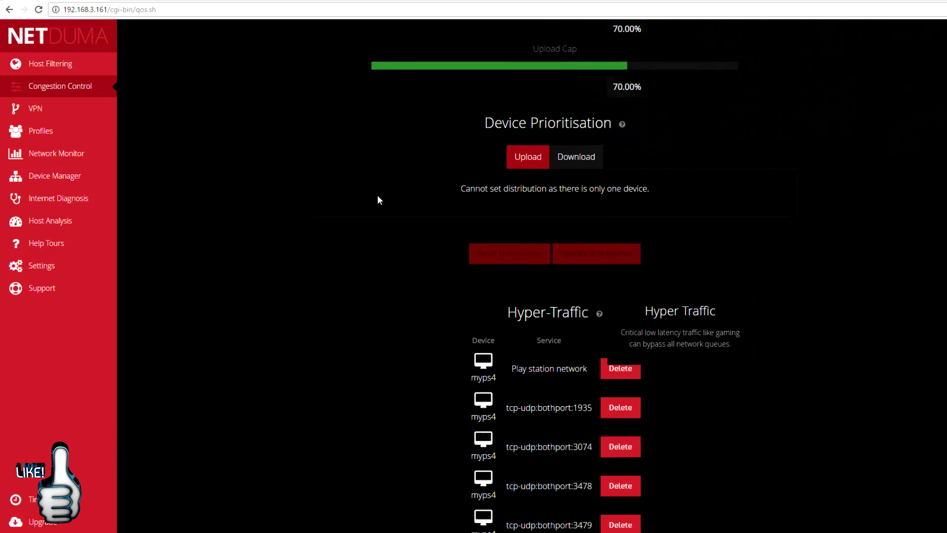
{"action": "scroll", "coordinate": [337, 339], "scroll_direction": "down", "scroll_amount": 3}
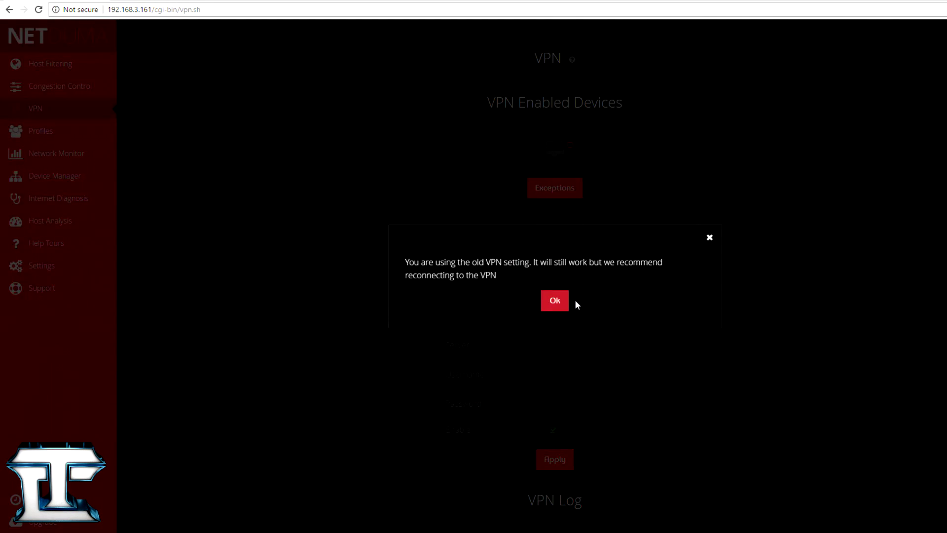
- Dismiss the old-VPN-setting notice and review the VPN enabled devices, connection settings and log
{"action": "left_click", "coordinate": [564, 303]}
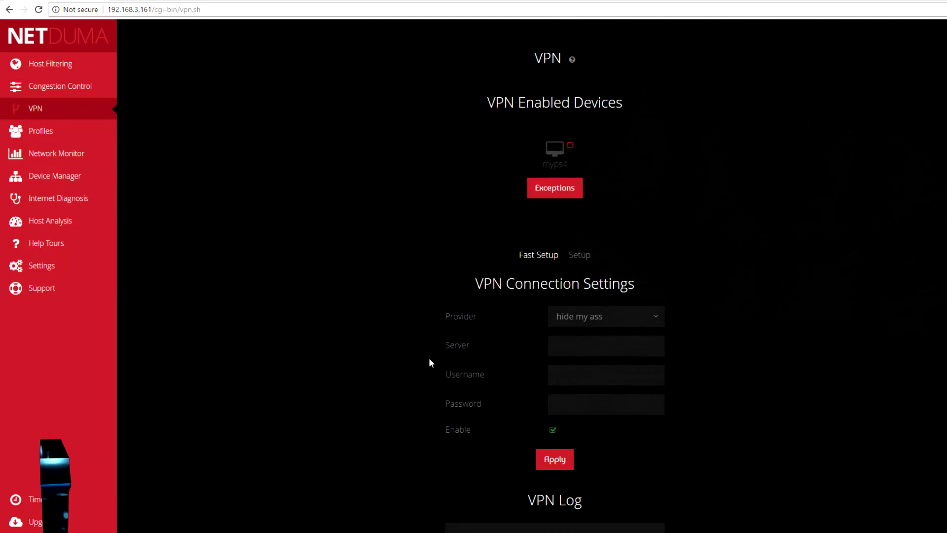
{"action": "scroll", "coordinate": [419, 363], "scroll_direction": "down", "scroll_amount": 4}
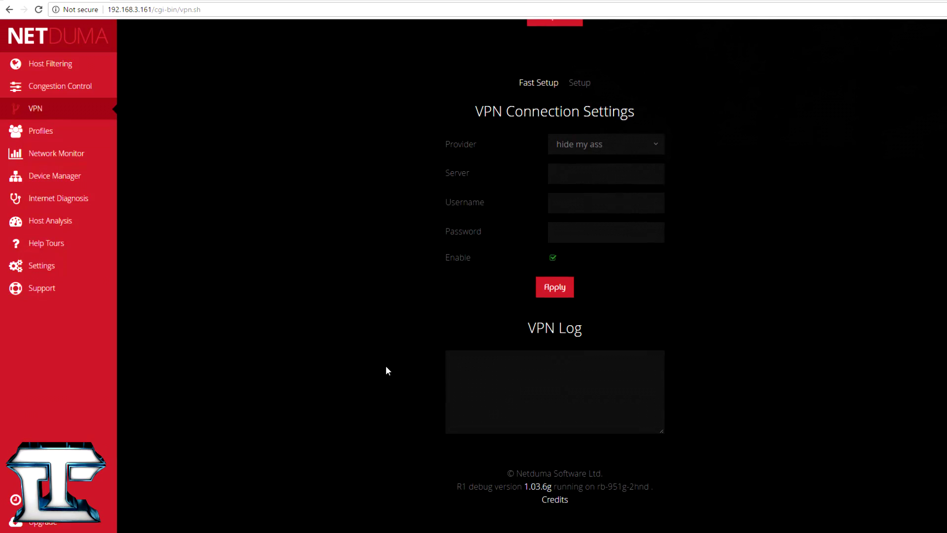
{"action": "scroll", "coordinate": [385, 370], "scroll_direction": "up", "scroll_amount": 4}
{"action": "scroll", "coordinate": [399, 340], "scroll_direction": "down", "scroll_amount": 3}
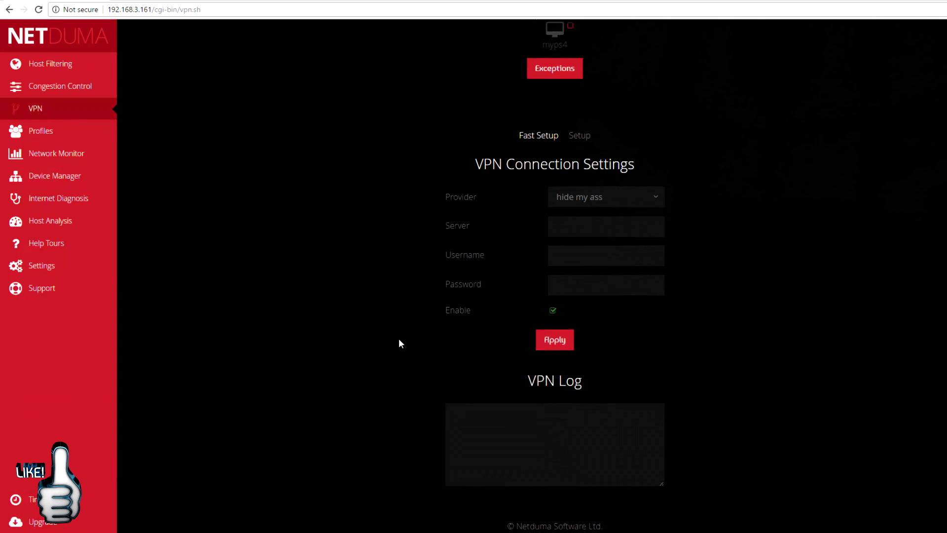
{"action": "scroll", "coordinate": [398, 338], "scroll_direction": "up", "scroll_amount": 3}
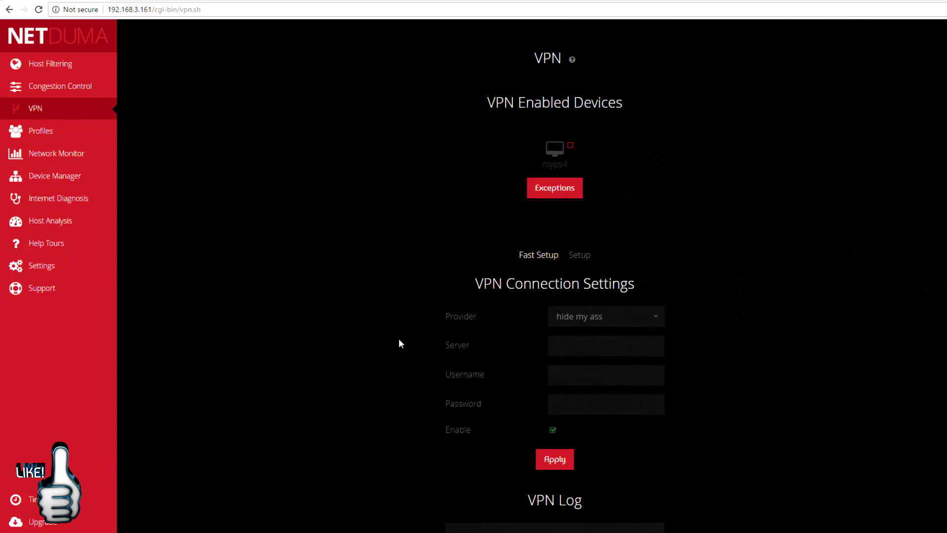
- Open the router's Profiles page and browse the available profiles, leaving General Gaming selected
{"action": "left_click", "coordinate": [47, 133]}
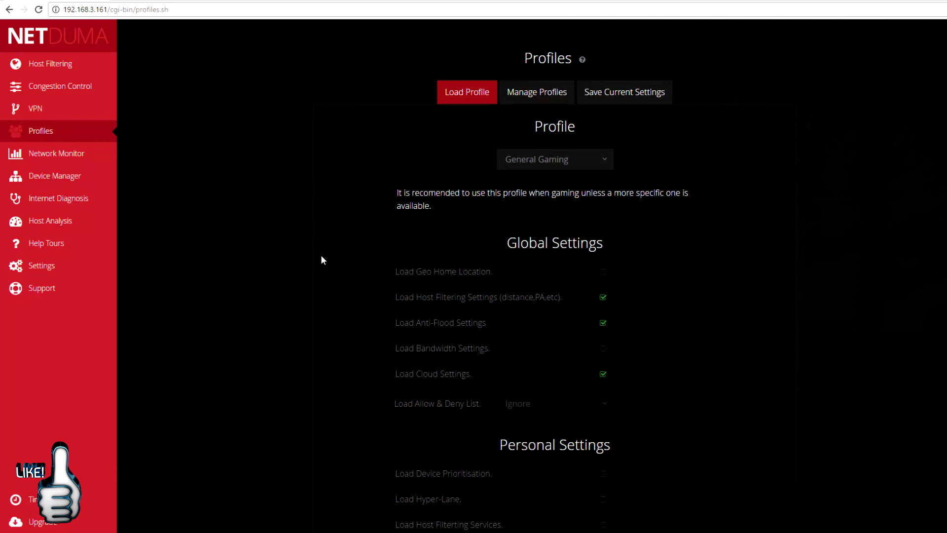
{"action": "left_click", "coordinate": [600, 159]}
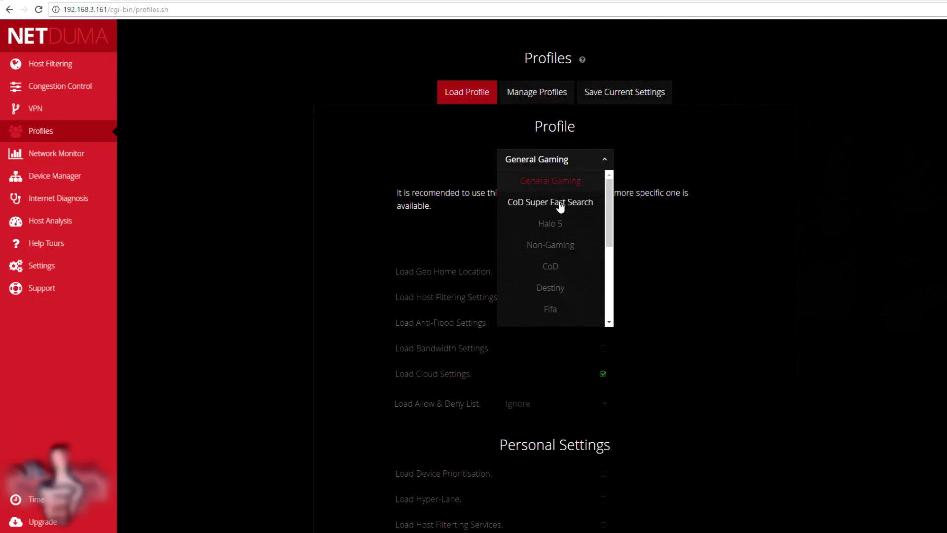
{"action": "scroll", "coordinate": [545, 223], "scroll_direction": "down", "scroll_amount": 5}
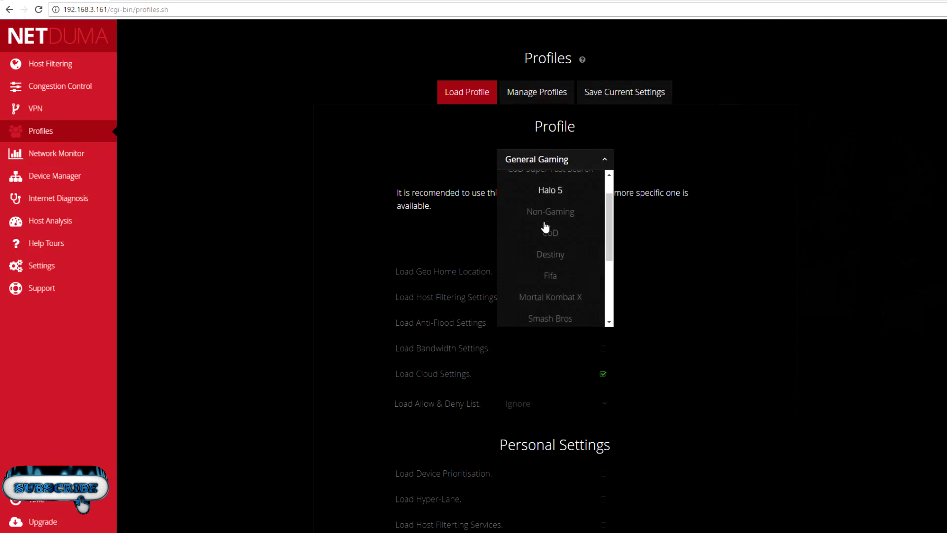
{"action": "scroll", "coordinate": [545, 227], "scroll_direction": "down", "scroll_amount": 2}
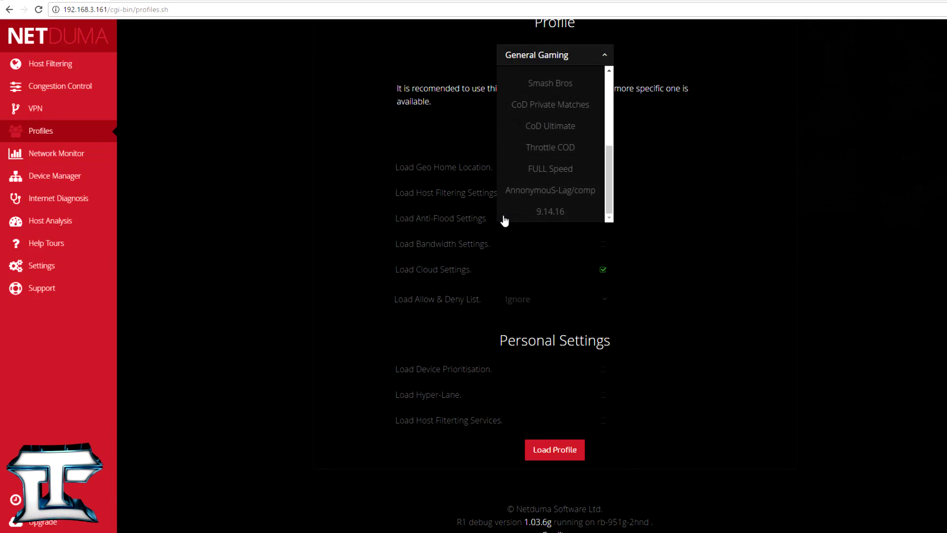
{"action": "scroll", "coordinate": [546, 210], "scroll_direction": "up", "scroll_amount": 8}
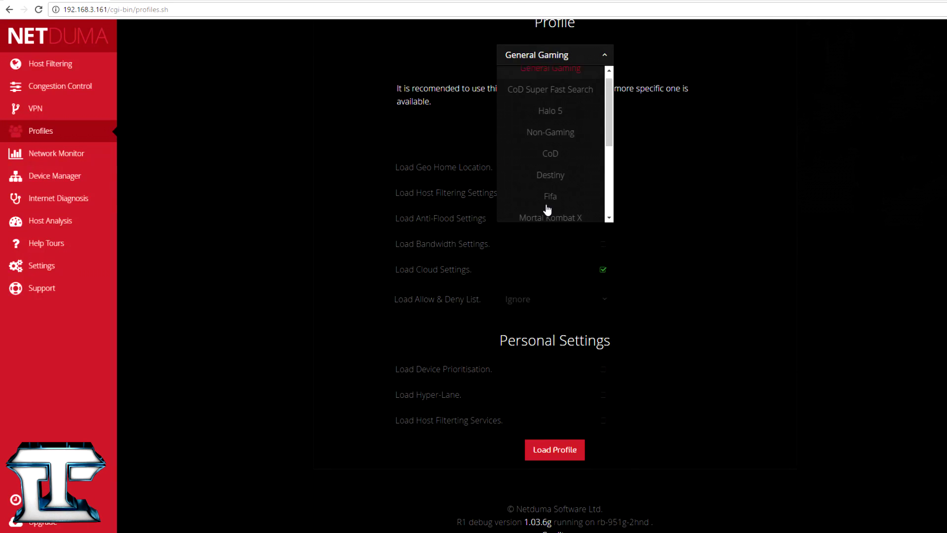
{"action": "left_click", "coordinate": [337, 196]}
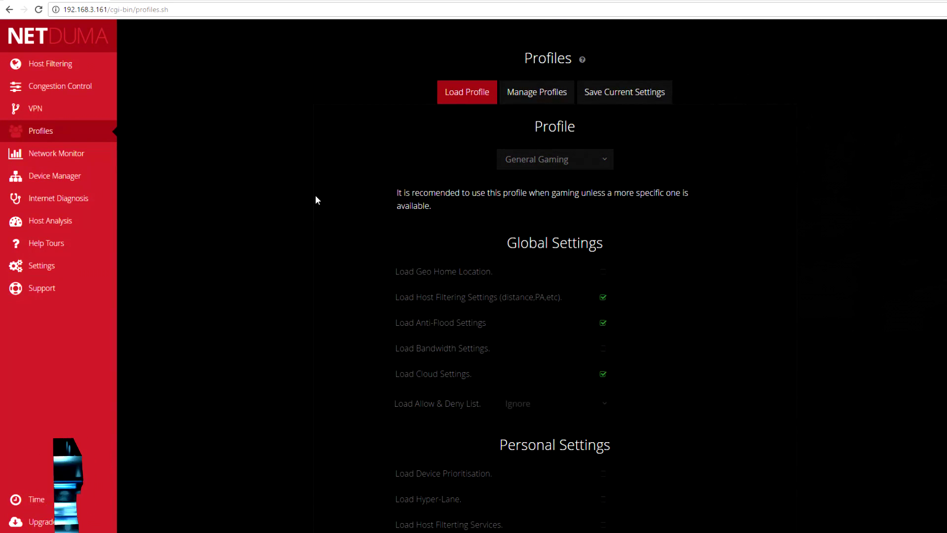
- Review the global and personal settings that can be loaded with the General Gaming profile
{"action": "scroll", "coordinate": [315, 195], "scroll_direction": "down", "scroll_amount": 3}
{"action": "scroll", "coordinate": [315, 194], "scroll_direction": "up", "scroll_amount": 1}
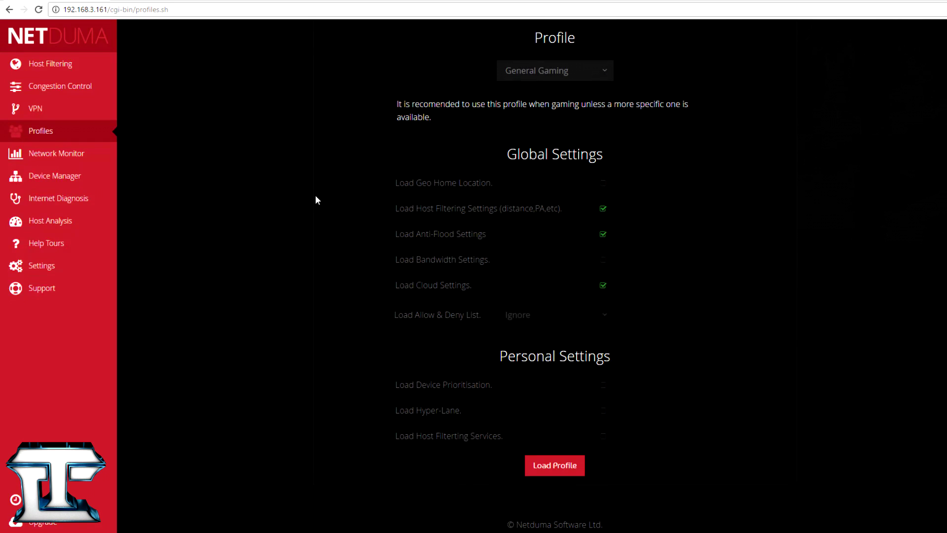
{"action": "scroll", "coordinate": [414, 409], "scroll_direction": "down", "scroll_amount": 1}
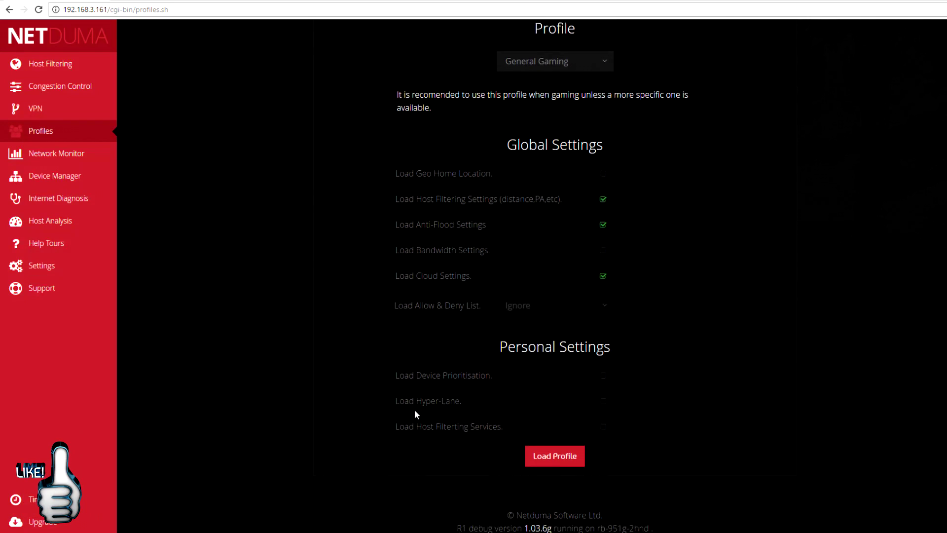
{"action": "scroll", "coordinate": [308, 426], "scroll_direction": "up", "scroll_amount": 3}
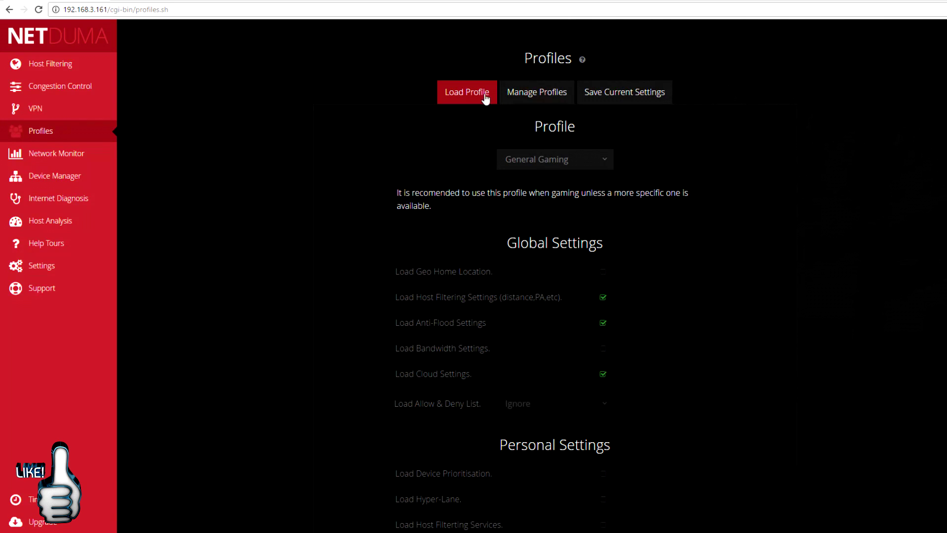
- Review the Manage Profiles list and the Save Current Settings options, and return to the Load Profile view
{"action": "left_click", "coordinate": [544, 93]}
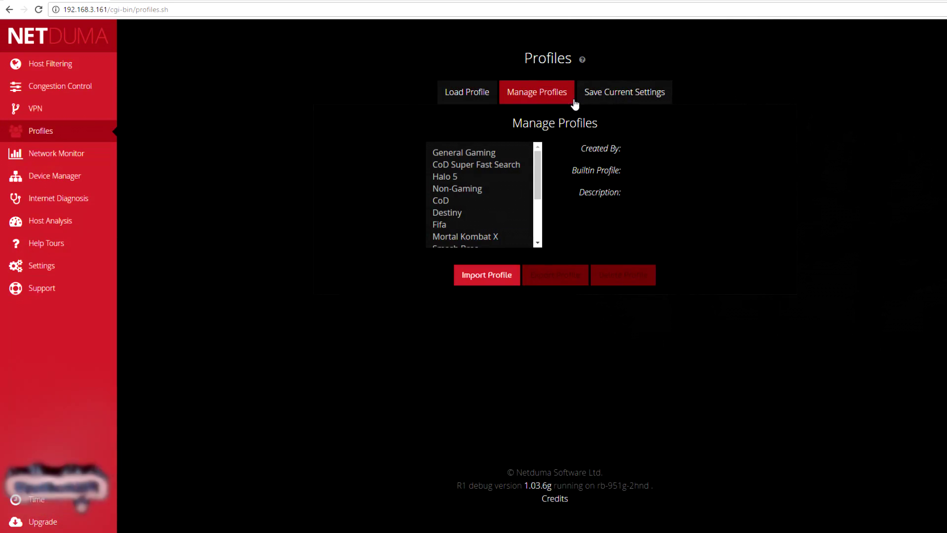
{"action": "left_click", "coordinate": [627, 98]}
{"action": "scroll", "coordinate": [572, 265], "scroll_direction": "down", "scroll_amount": 1}
{"action": "scroll", "coordinate": [567, 355], "scroll_direction": "down", "scroll_amount": 3}
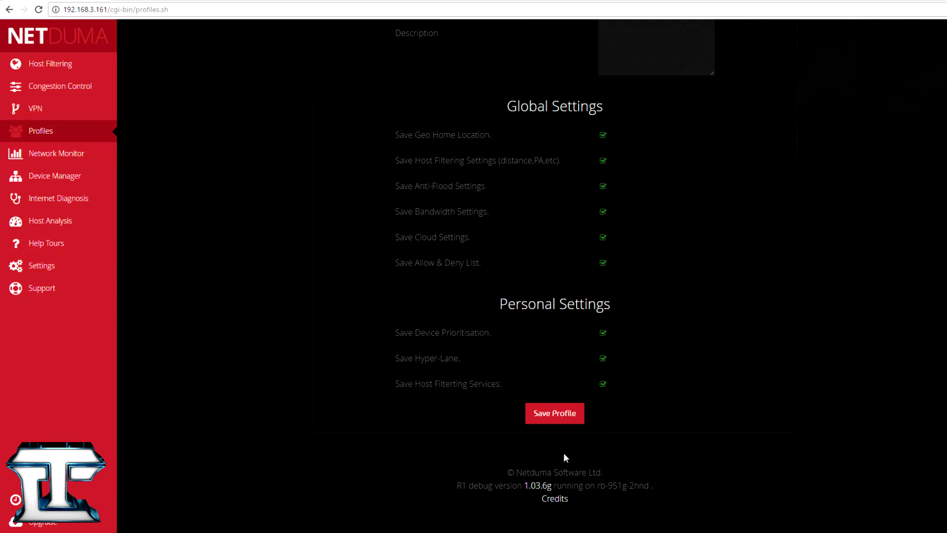
{"action": "scroll", "coordinate": [432, 239], "scroll_direction": "up", "scroll_amount": 4}
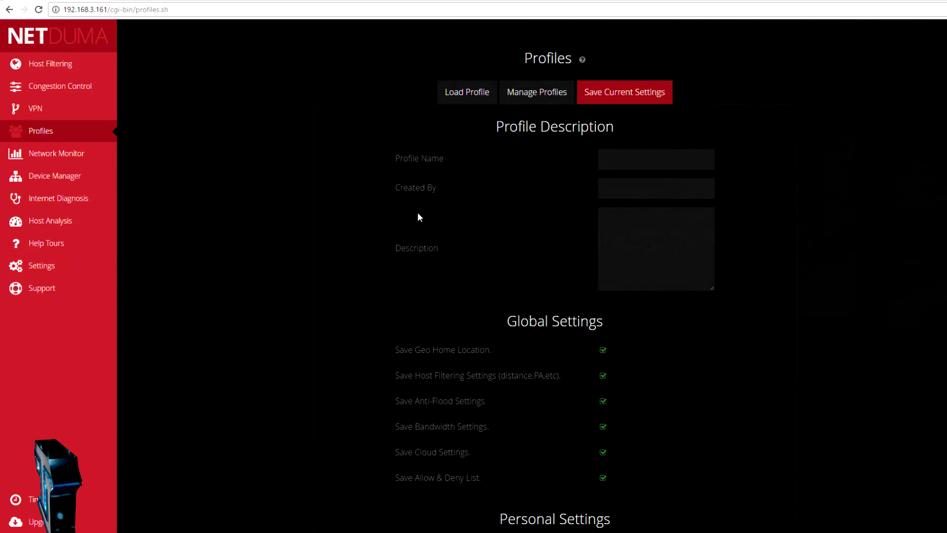
{"action": "left_click", "coordinate": [474, 97]}
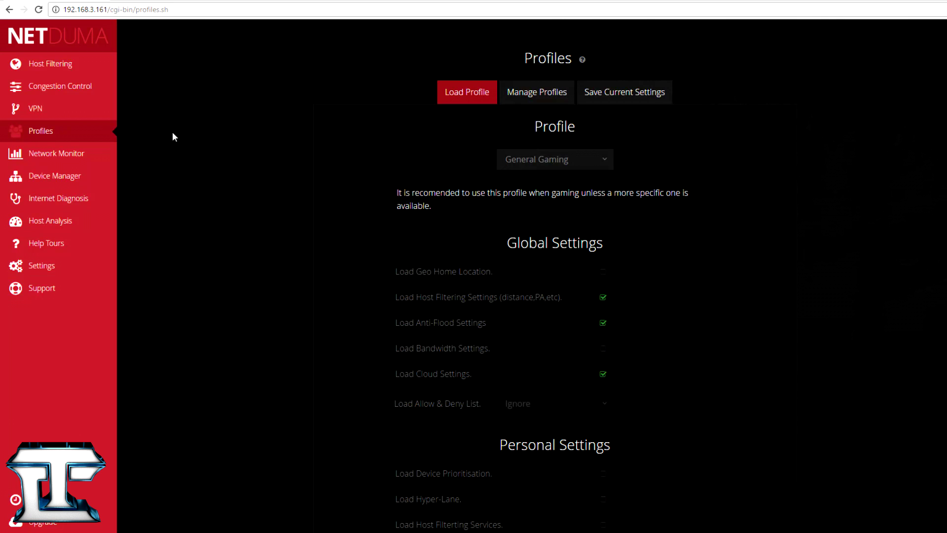
- Open the Network Monitor and examine the download and upload usage graphs and the monitored devices
{"action": "left_click", "coordinate": [71, 153]}
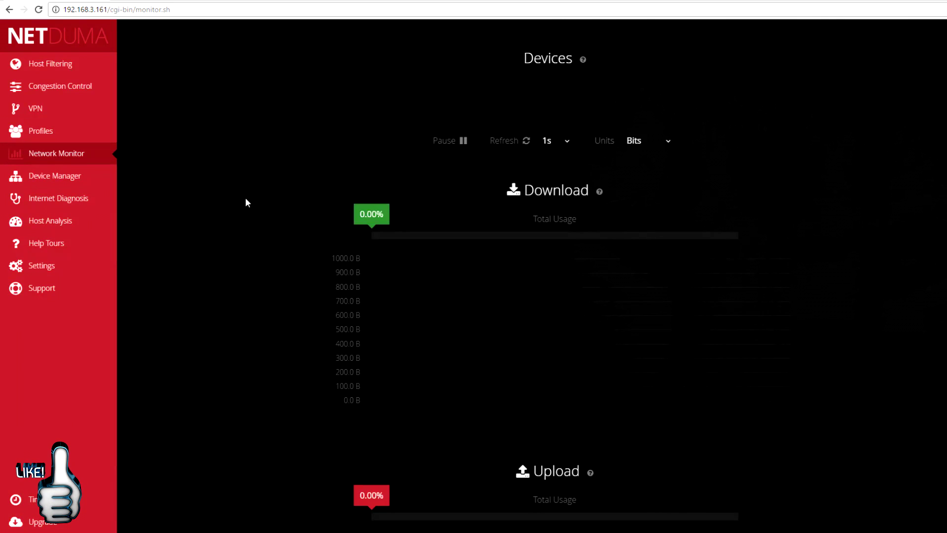
{"action": "scroll", "coordinate": [565, 289], "scroll_direction": "down", "scroll_amount": 2}
{"action": "scroll", "coordinate": [568, 289], "scroll_direction": "down", "scroll_amount": 3}
{"action": "scroll", "coordinate": [372, 341], "scroll_direction": "up", "scroll_amount": 4}
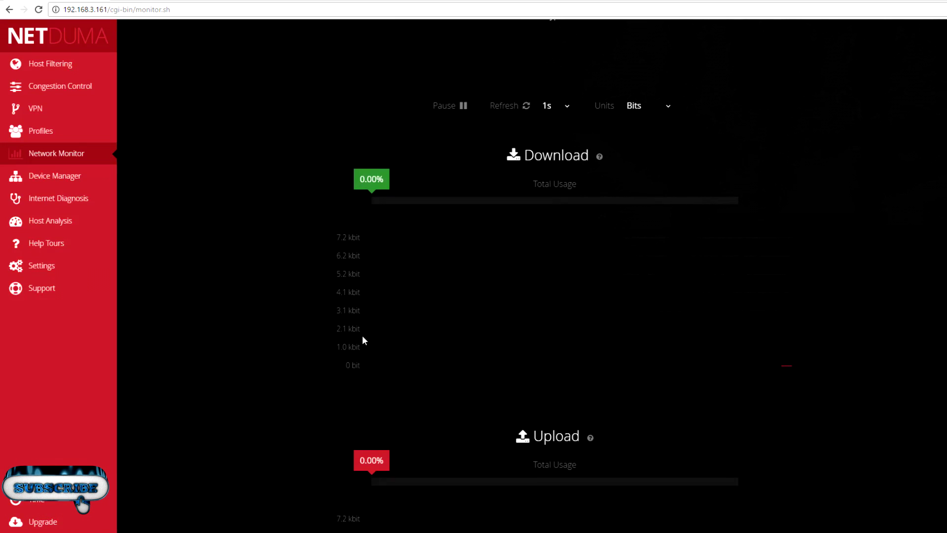
{"action": "scroll", "coordinate": [345, 325], "scroll_direction": "up", "scroll_amount": 2}
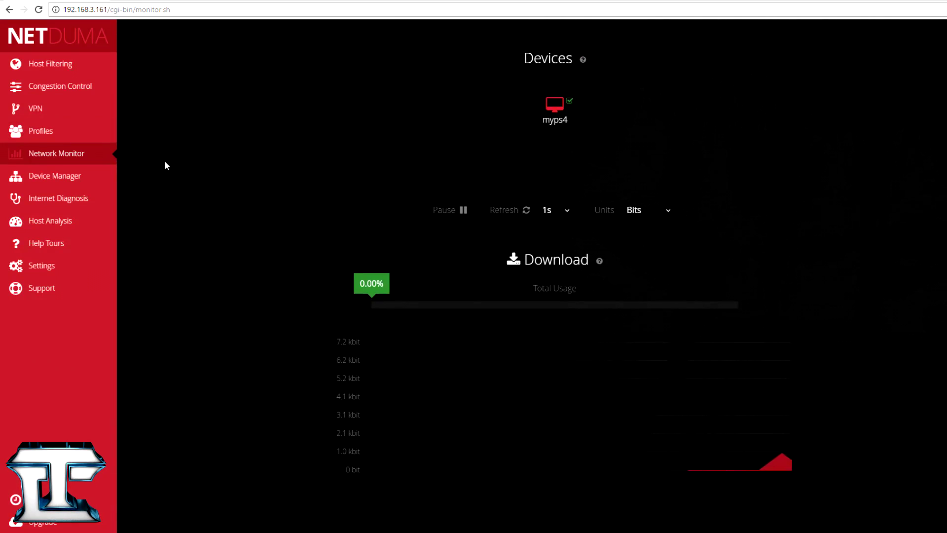
- View the Device Manager, and in Internet Diagnosis request a ping test and dismiss its confirmation
{"action": "left_click", "coordinate": [58, 180]}
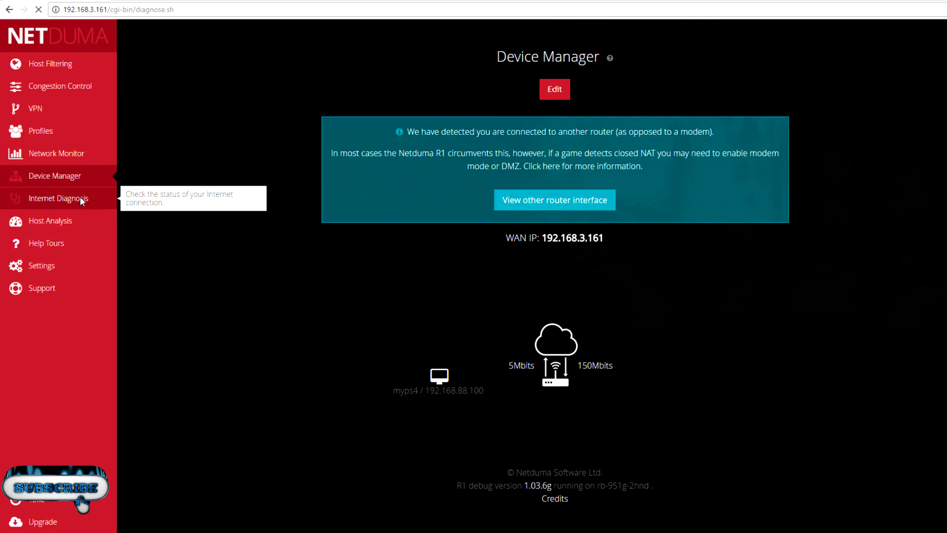
{"action": "left_click", "coordinate": [560, 90]}
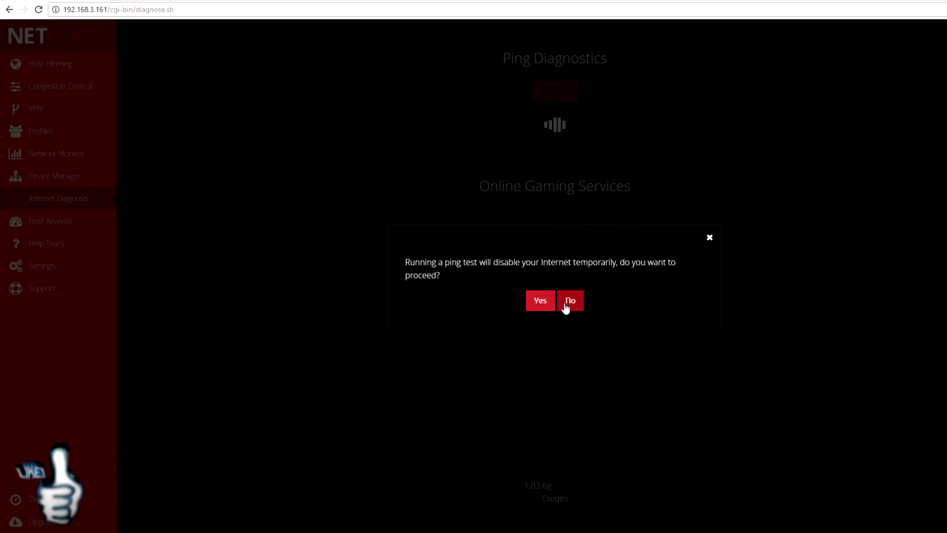
{"action": "left_click", "coordinate": [709, 238]}
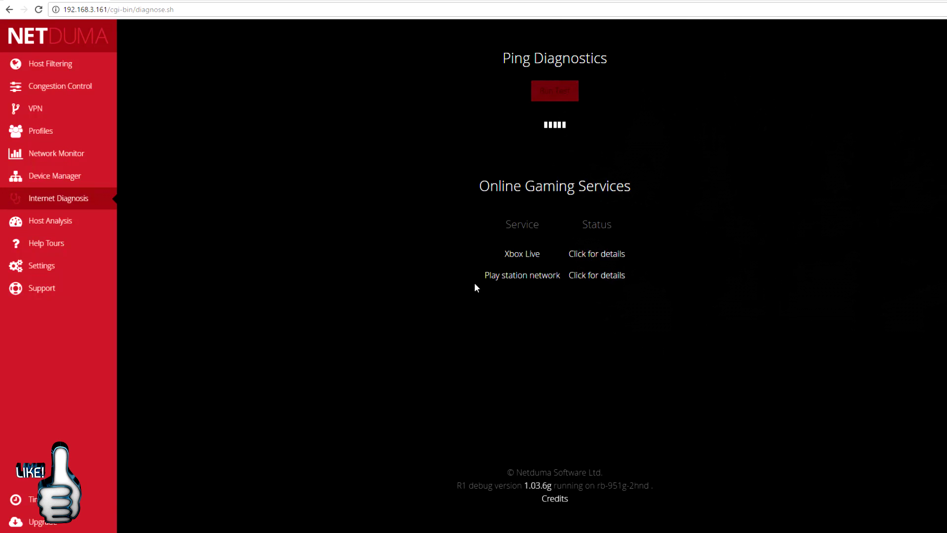
- View the host history in Host Analysis and the tours offered in Help Tours
{"action": "left_click", "coordinate": [50, 223]}
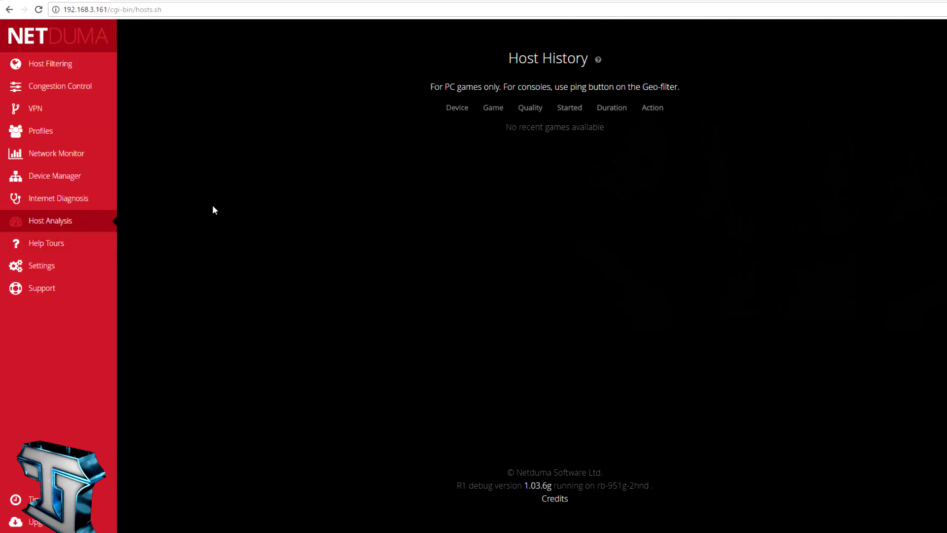
{"action": "left_click", "coordinate": [49, 243]}
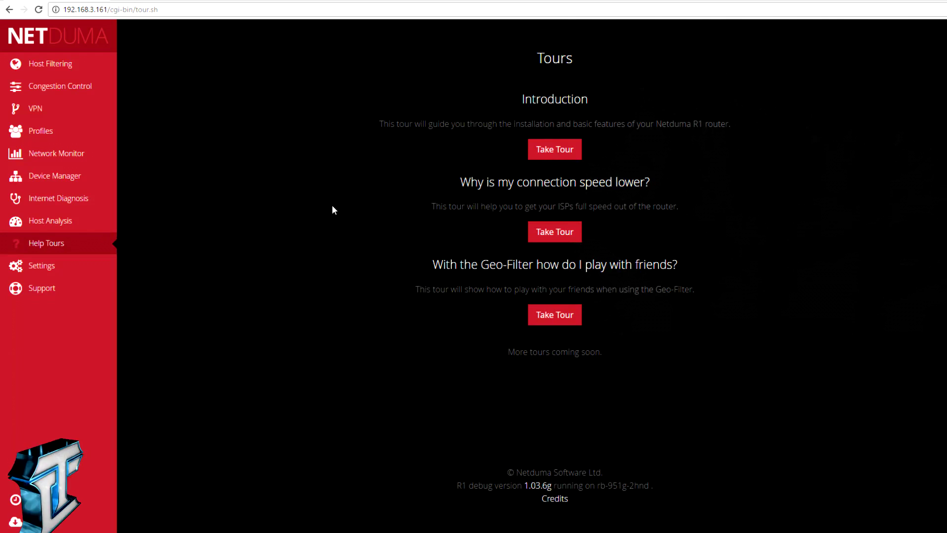
- Open the DHCP Lease settings and inspect the myps4 device's name field without editing it
{"action": "left_click", "coordinate": [40, 268]}
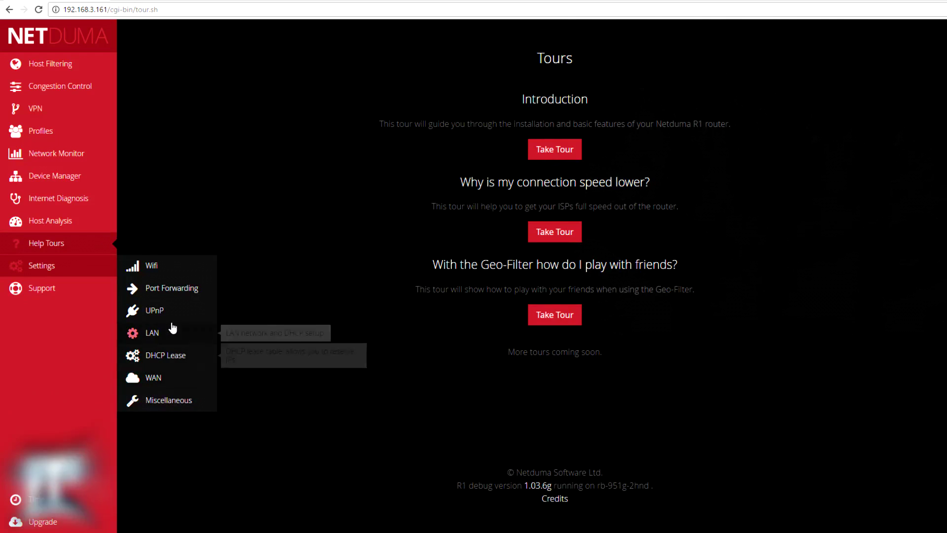
{"action": "left_click", "coordinate": [159, 359]}
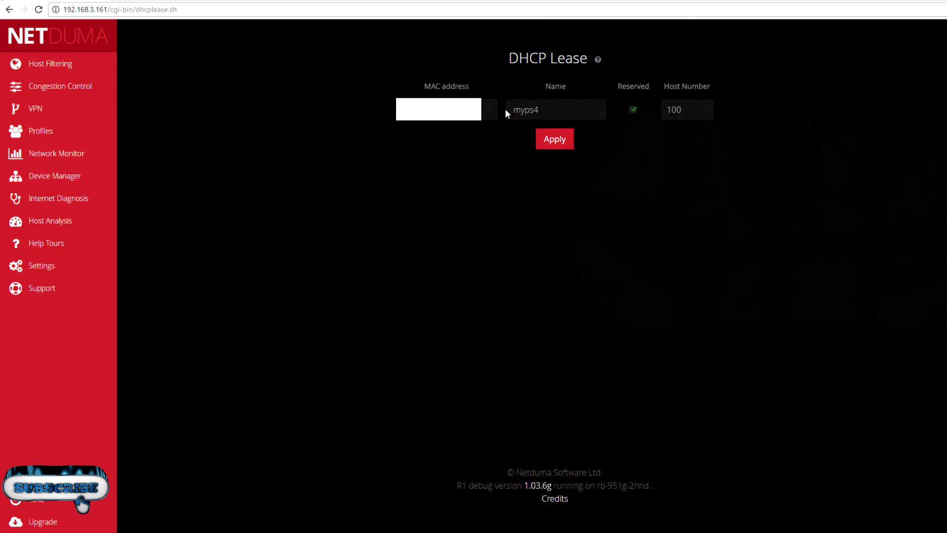
{"action": "left_click", "coordinate": [535, 111]}
{"action": "left_click_drag", "start_coordinate": [539, 108], "coordinate": [509, 112]}
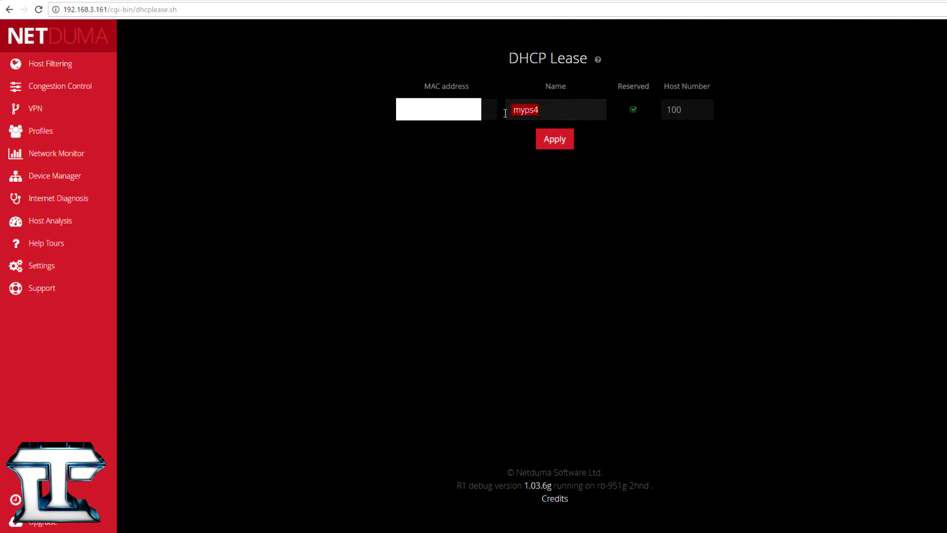
{"action": "left_click", "coordinate": [545, 107]}
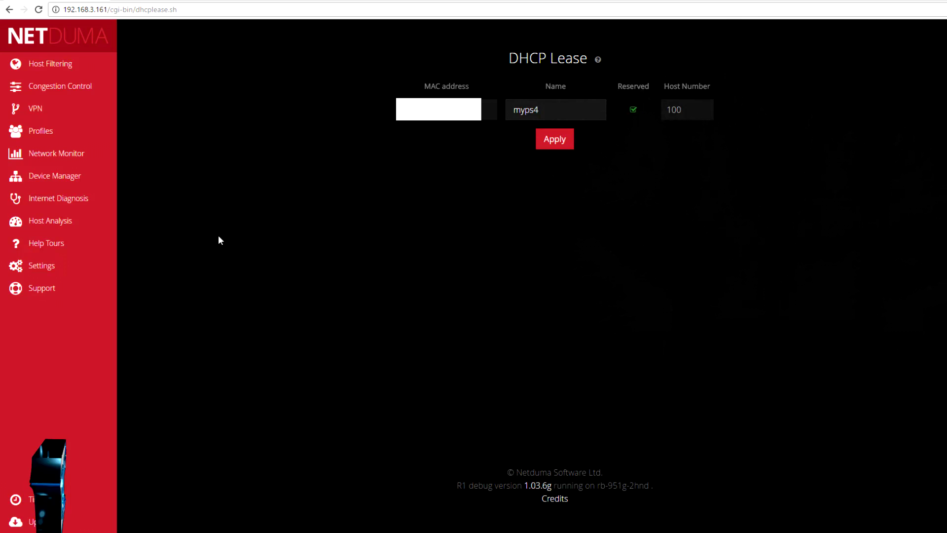
- Open the router's Miscellaneous settings and review the general options, router actions, interface password protection and cloud settings
{"action": "mouse_move", "coordinate": [49, 265]}
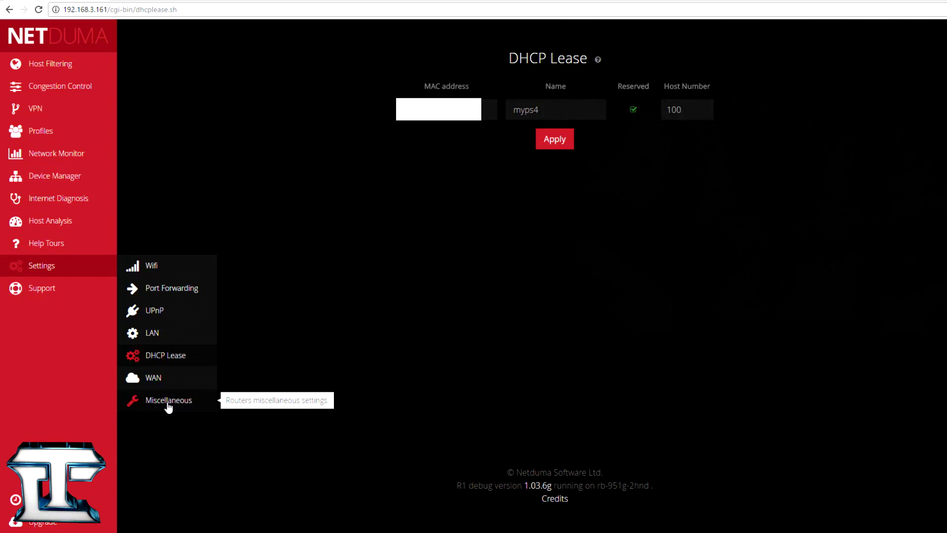
{"action": "left_click", "coordinate": [168, 402]}
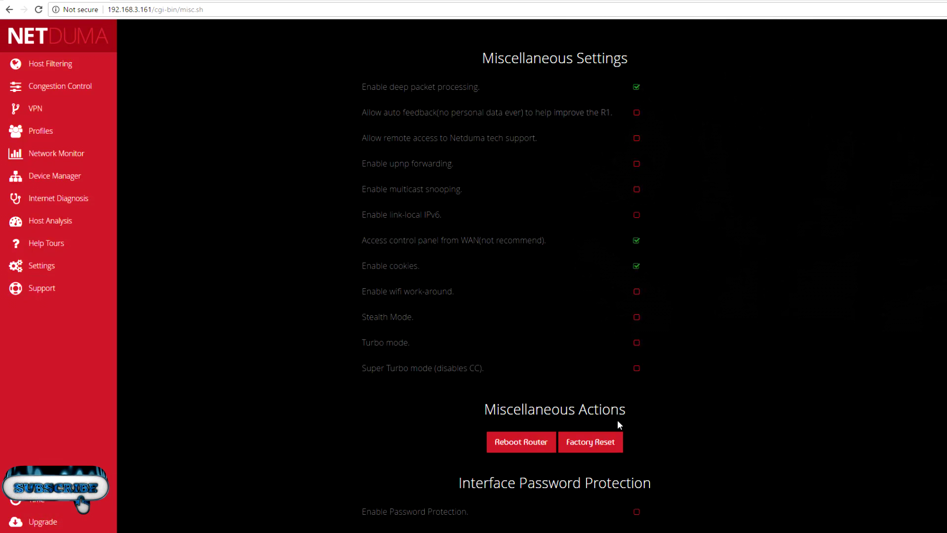
{"action": "scroll", "coordinate": [670, 401], "scroll_direction": "down", "scroll_amount": 3}
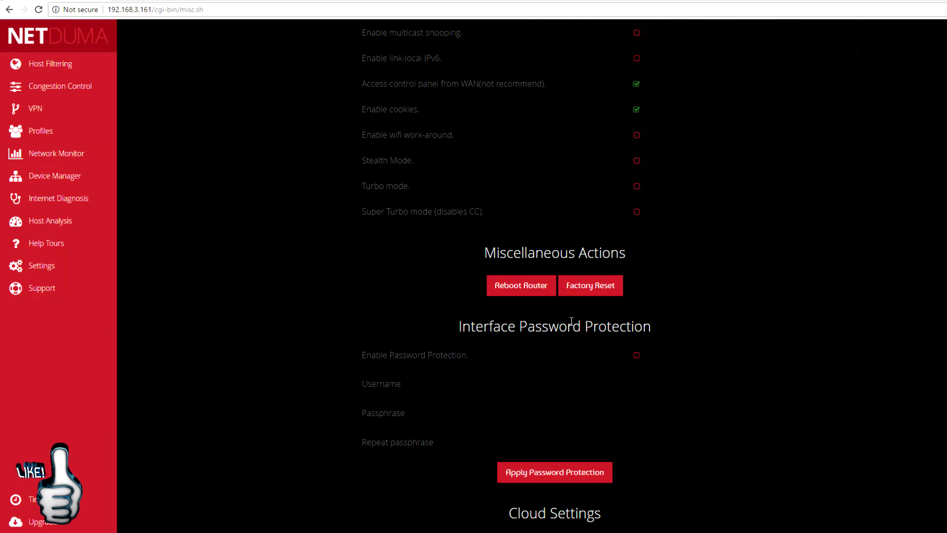
{"action": "scroll", "coordinate": [433, 369], "scroll_direction": "down", "scroll_amount": 1}
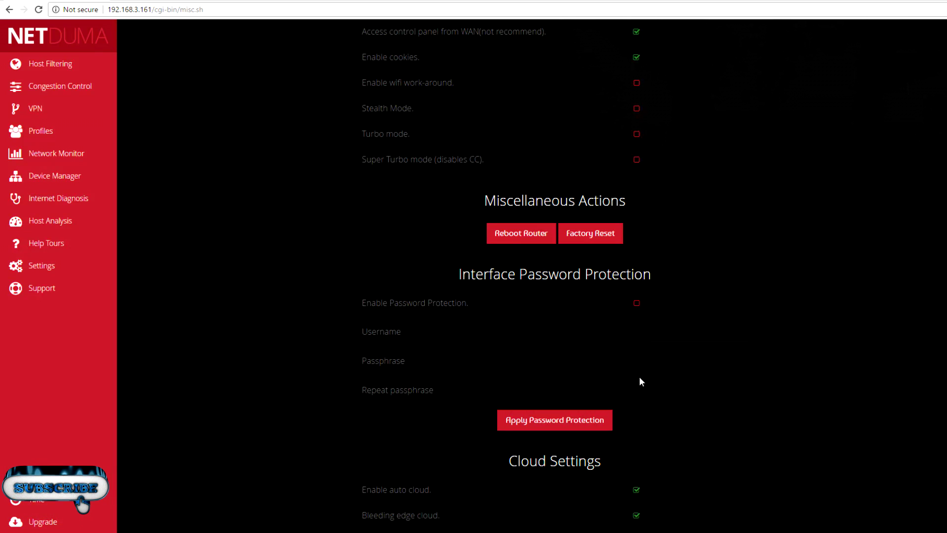
{"action": "scroll", "coordinate": [341, 351], "scroll_direction": "down", "scroll_amount": 6}
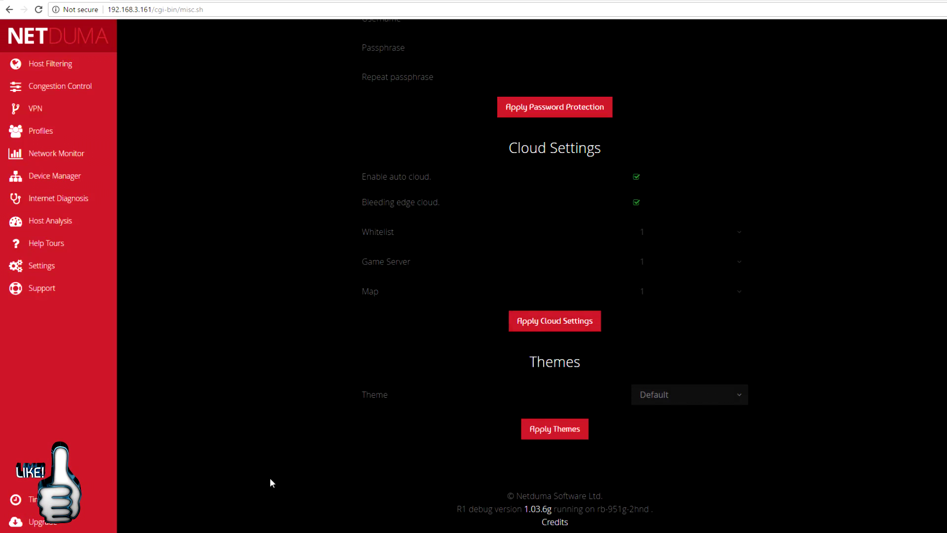
{"action": "scroll", "coordinate": [474, 423], "scroll_direction": "down", "scroll_amount": 1}
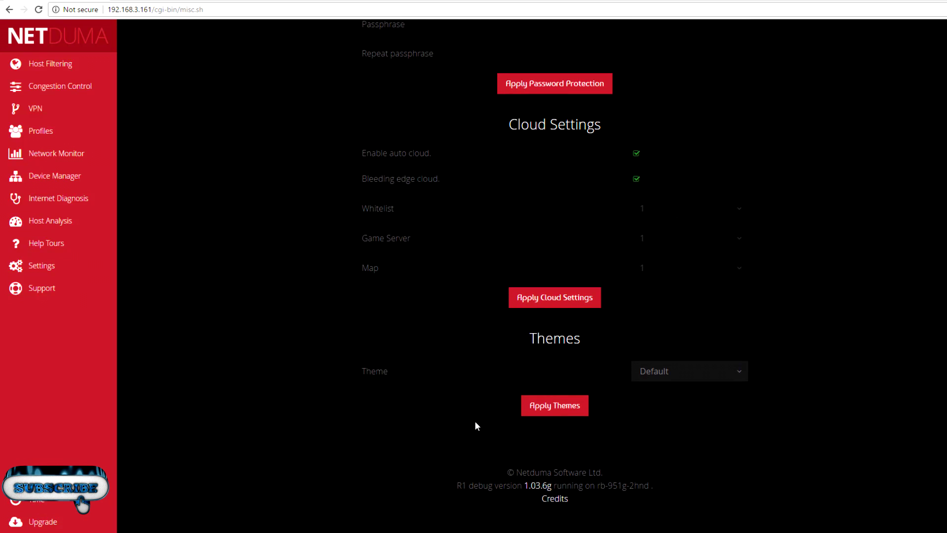
- Inspect the available interface themes without changing the selection, and look over the whole Miscellaneous settings page once more
{"action": "left_click", "coordinate": [701, 373]}
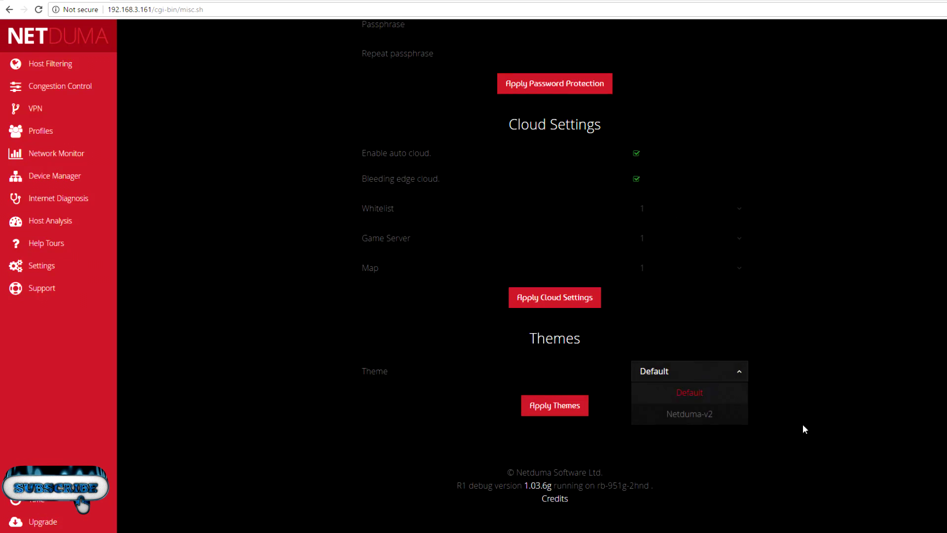
{"action": "left_click", "coordinate": [806, 387]}
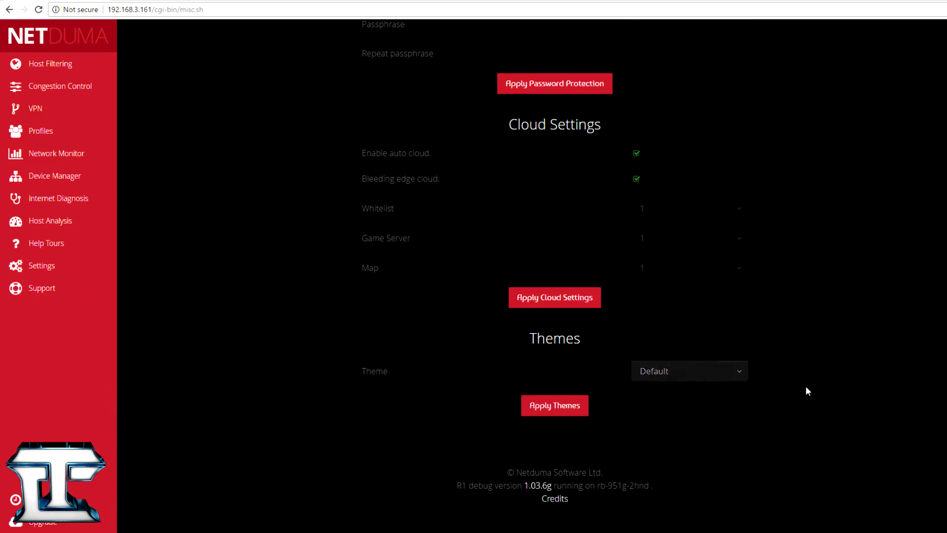
{"action": "left_click", "coordinate": [737, 369]}
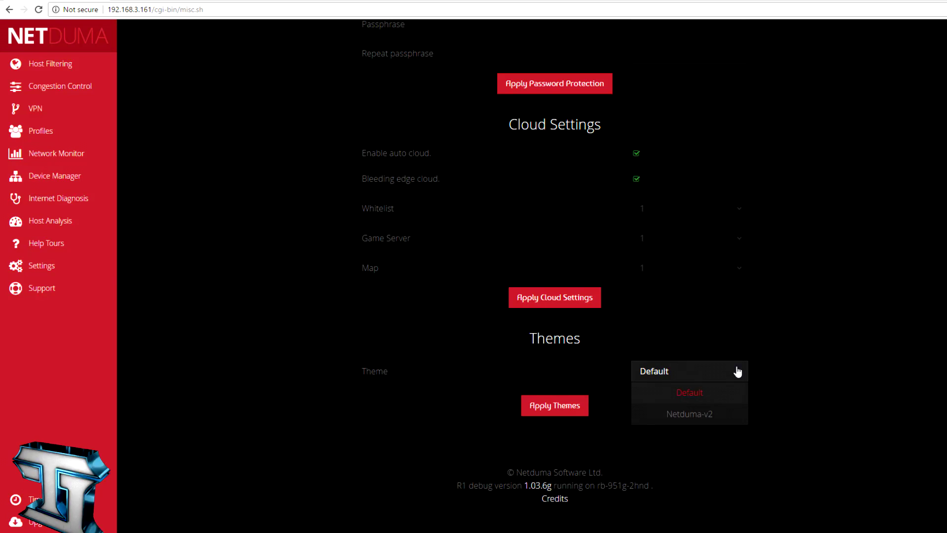
{"action": "left_click", "coordinate": [796, 366]}
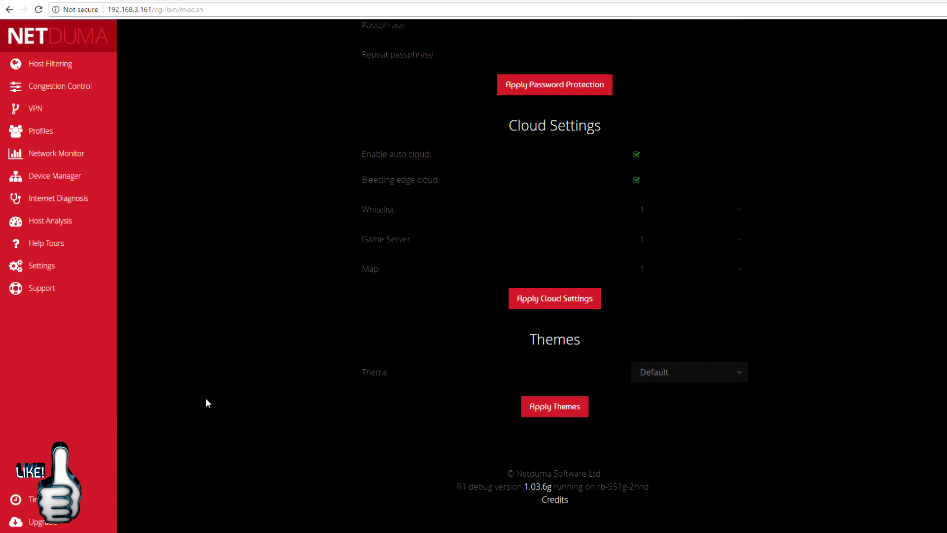
{"action": "scroll", "coordinate": [205, 399], "scroll_direction": "up", "scroll_amount": 6}
{"action": "scroll", "coordinate": [206, 398], "scroll_direction": "up", "scroll_amount": 5}
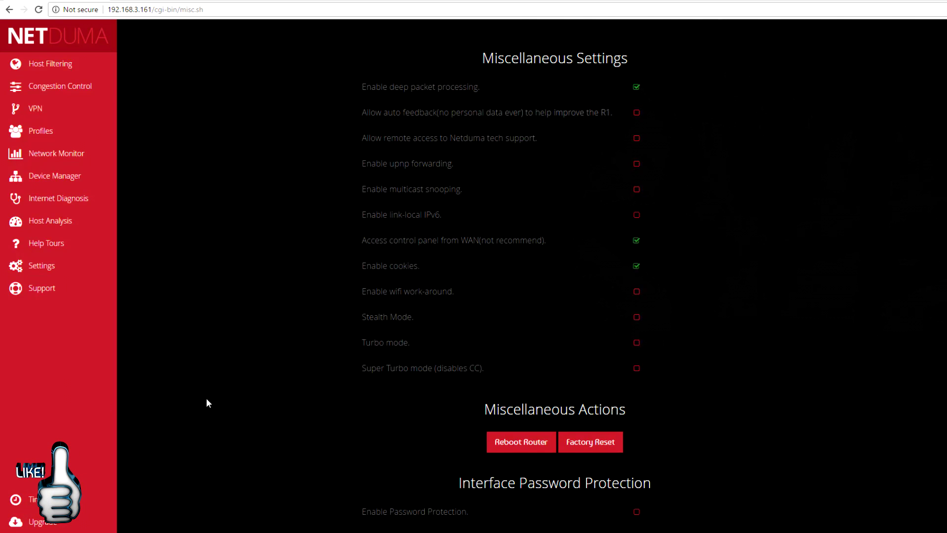
{"action": "scroll", "coordinate": [206, 398], "scroll_direction": "down", "scroll_amount": 10}
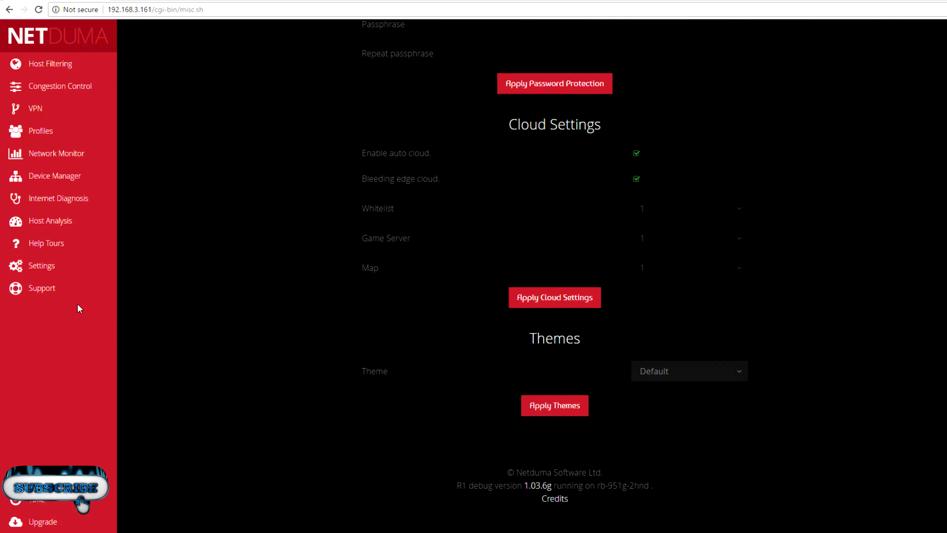
- View the router's Upgrade page and the Manual and Forum entries offered under Support
{"action": "mouse_move", "coordinate": [44, 294]}
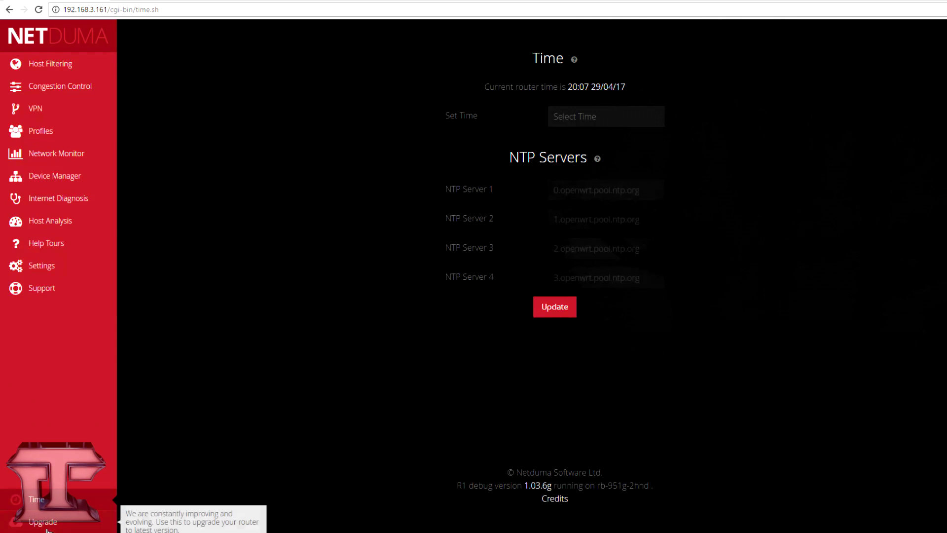
{"action": "left_click", "coordinate": [47, 528]}
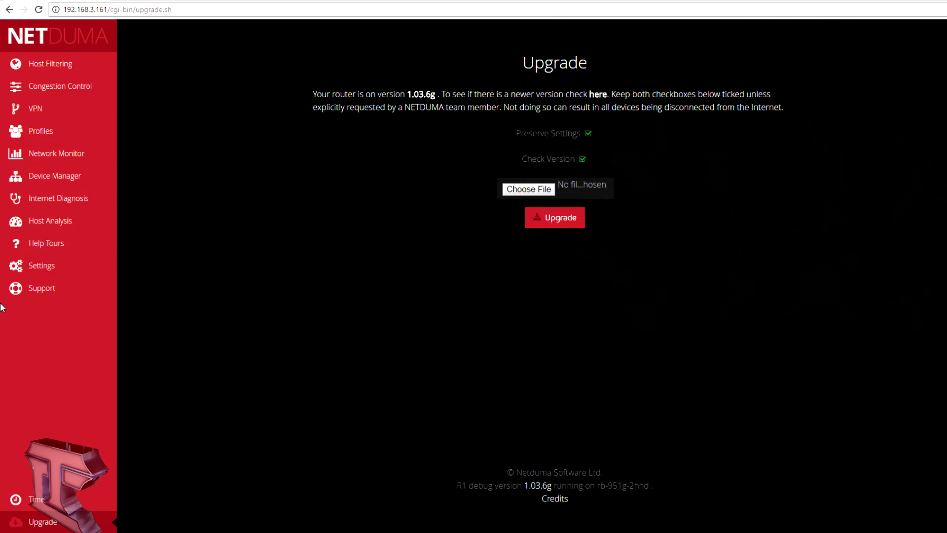
{"action": "mouse_move", "coordinate": [46, 290]}
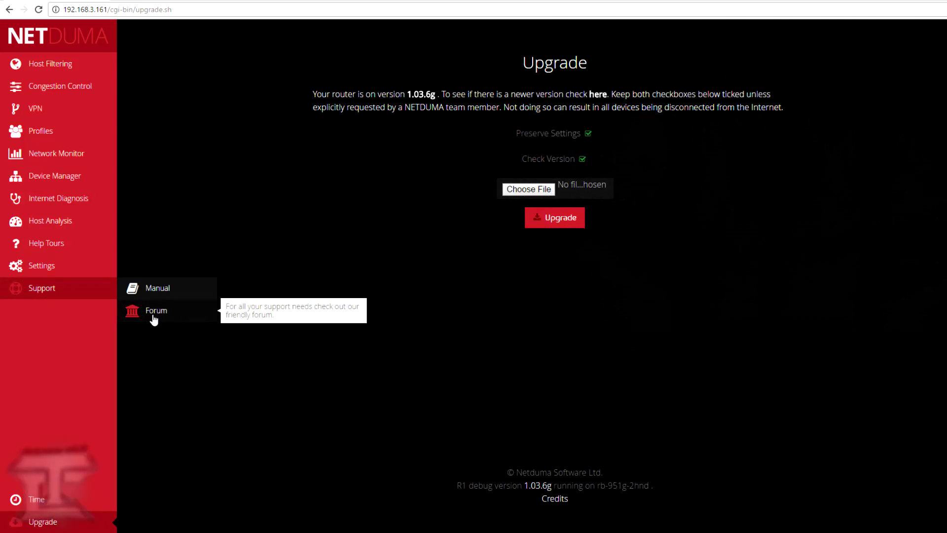